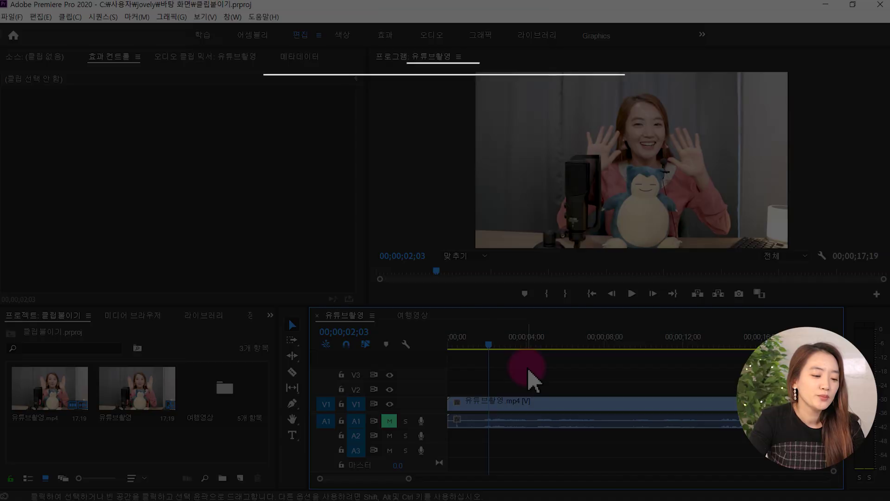
Razor the interview clip on V1/A1 at 04;14, 06;12 and 09;07, then return the playhead to 03;25.
{"action": "key", "text": "ctrl+k"}
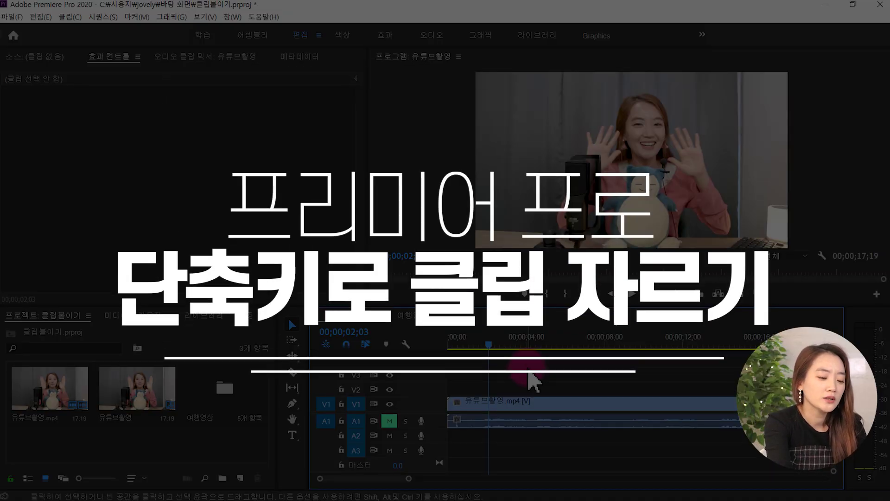
{"action": "left_click", "coordinate": [536, 346]}
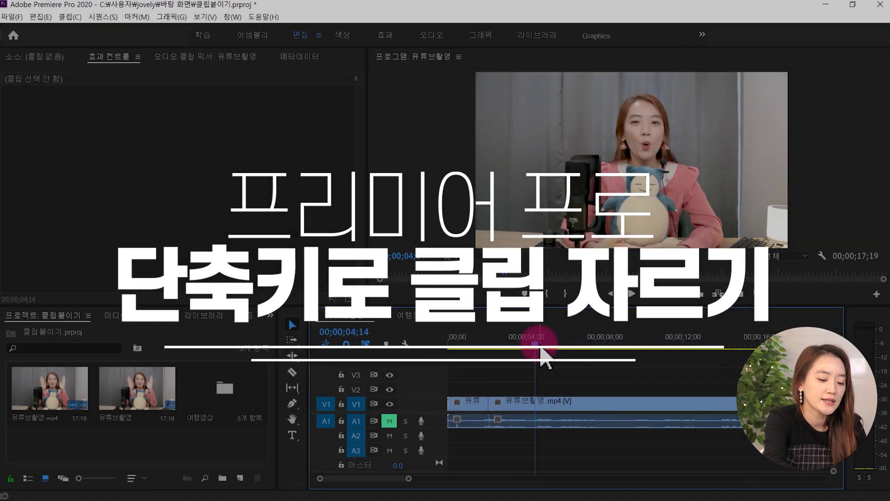
{"action": "key", "text": "ctrl+k"}
{"action": "left_click", "coordinate": [574, 346]}
{"action": "key", "text": "ctrl+k"}
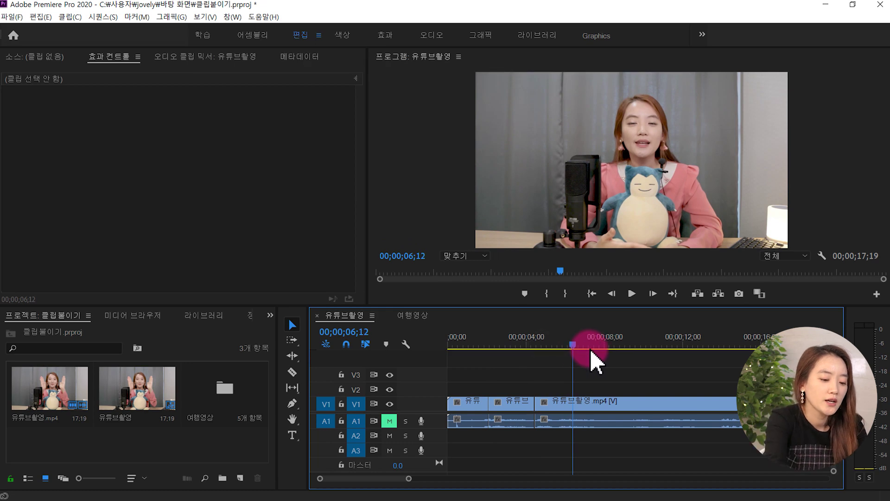
{"action": "left_click_drag", "start_coordinate": [591, 352], "coordinate": [642, 348]}
{"action": "key", "text": "ctrl+k"}
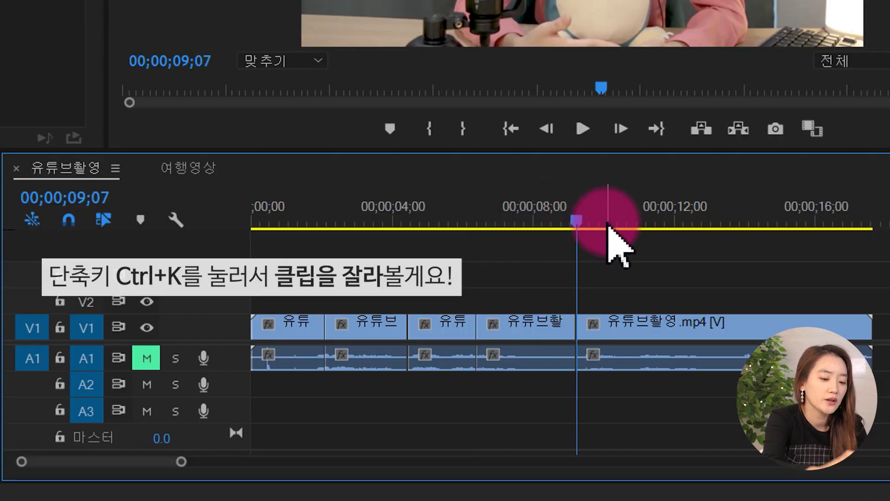
{"action": "left_click_drag", "start_coordinate": [599, 226], "coordinate": [424, 274]}
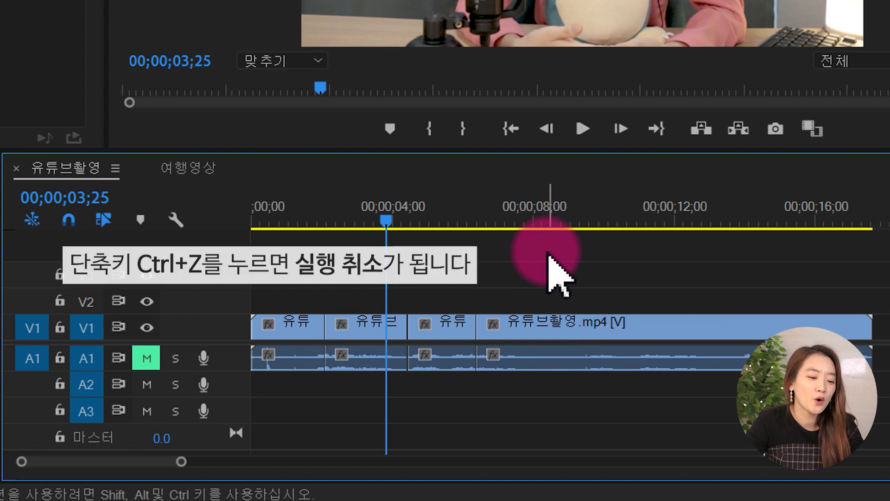
Undo the latest razor cut, then redo it so all the splits are restored.
{"action": "key", "text": "ctrl+z"}
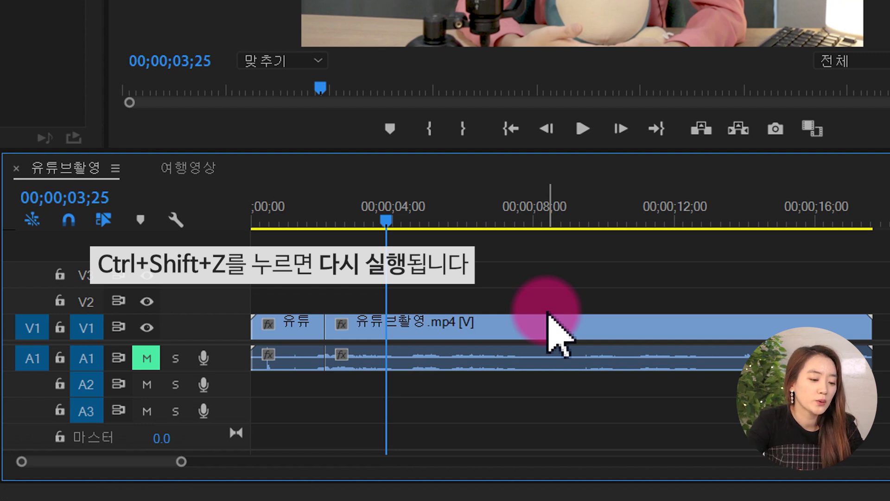
{"action": "key", "text": "ctrl+shift+z"}
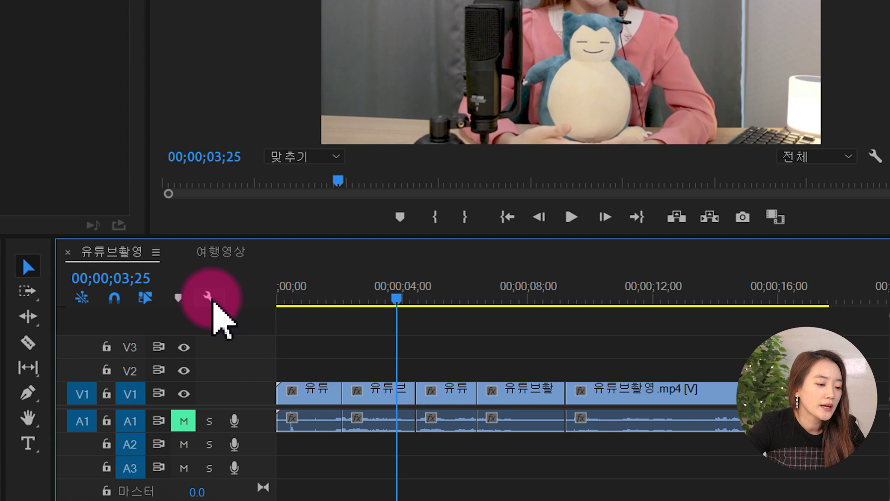
Turn on Show Through Edits in the timeline display settings.
{"action": "left_click", "coordinate": [209, 298]}
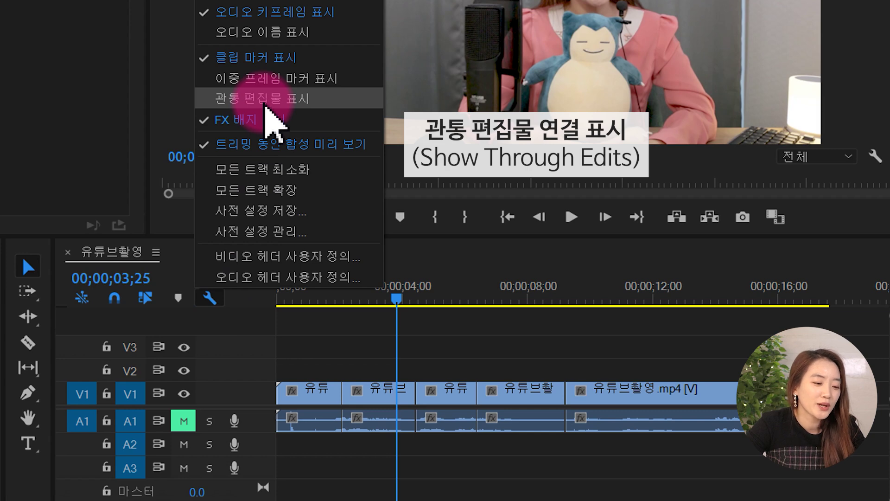
{"action": "left_click", "coordinate": [265, 98]}
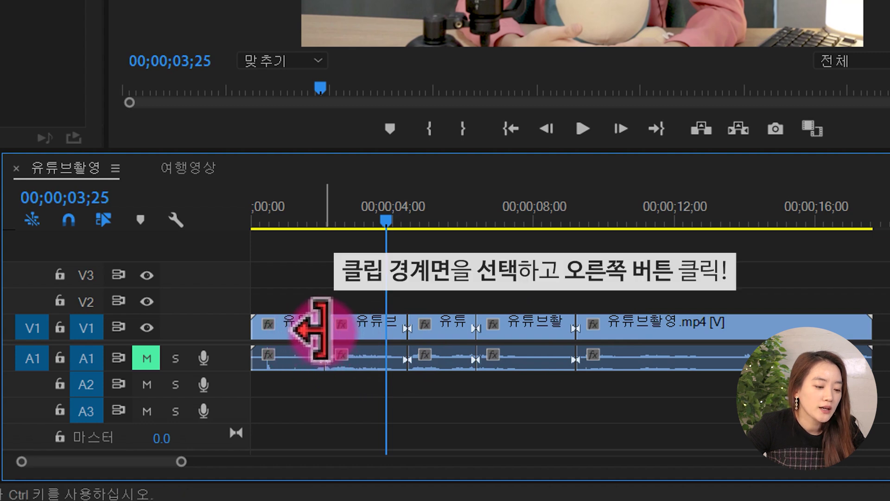
Rejoin the first two cuts with Join Through Edits from the edit-point context menu.
{"action": "left_click", "coordinate": [323, 327]}
{"action": "right_click", "coordinate": [324, 333]}
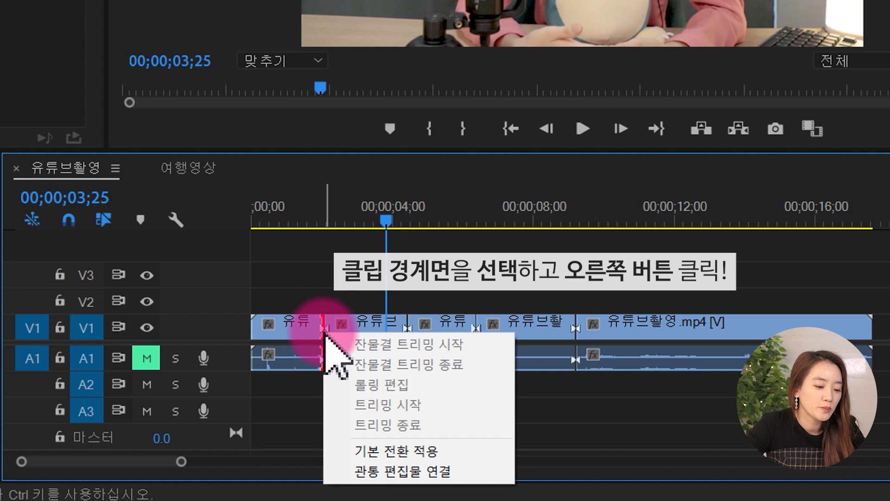
{"action": "left_click", "coordinate": [495, 472]}
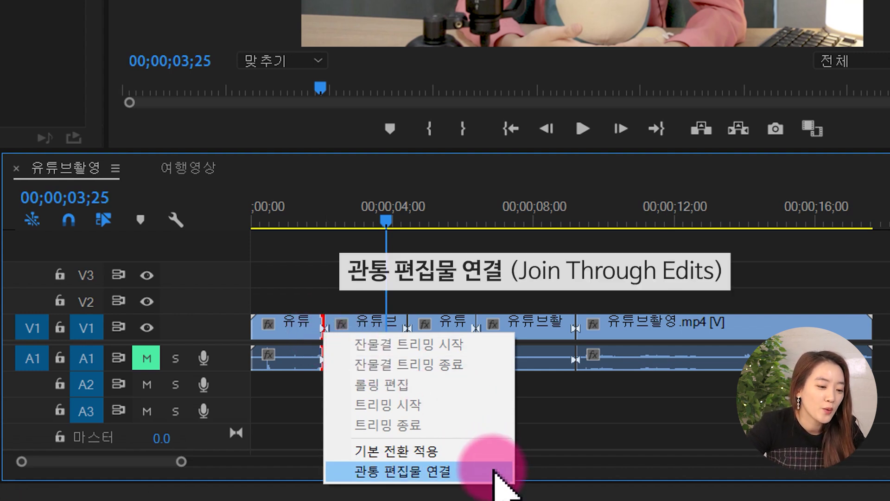
{"action": "left_click", "coordinate": [494, 471]}
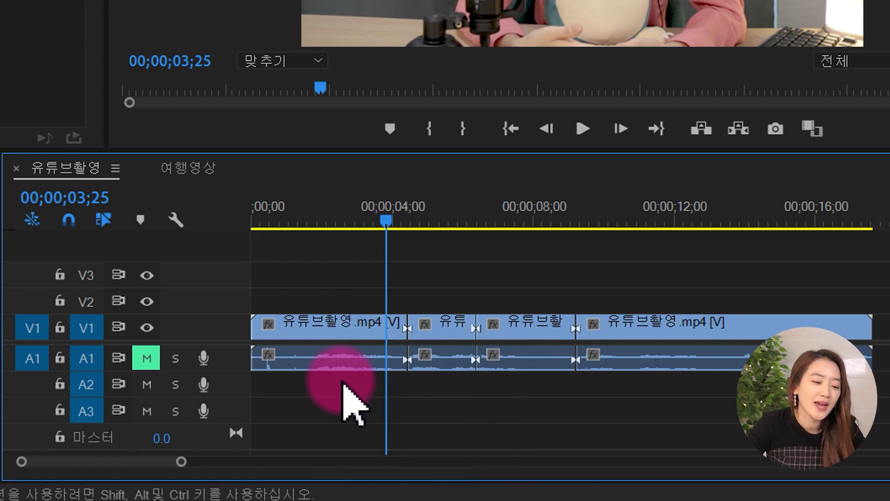
{"action": "mouse_move", "coordinate": [340, 362]}
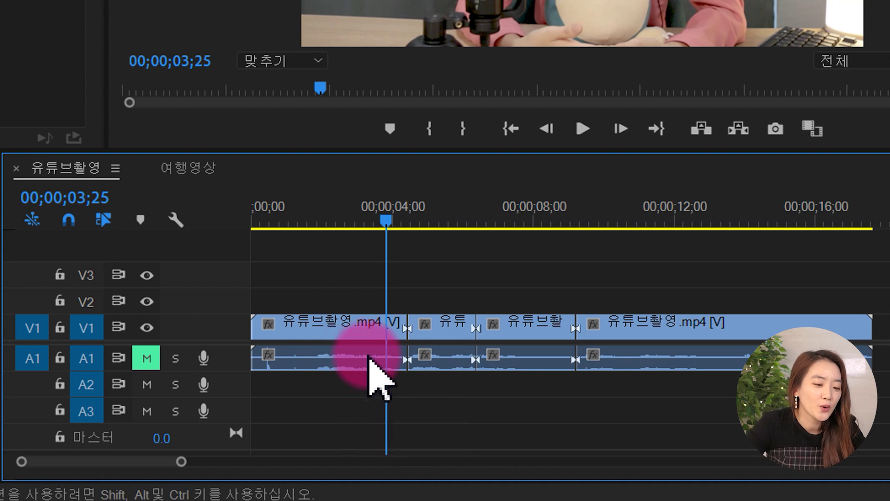
{"action": "right_click", "coordinate": [407, 340]}
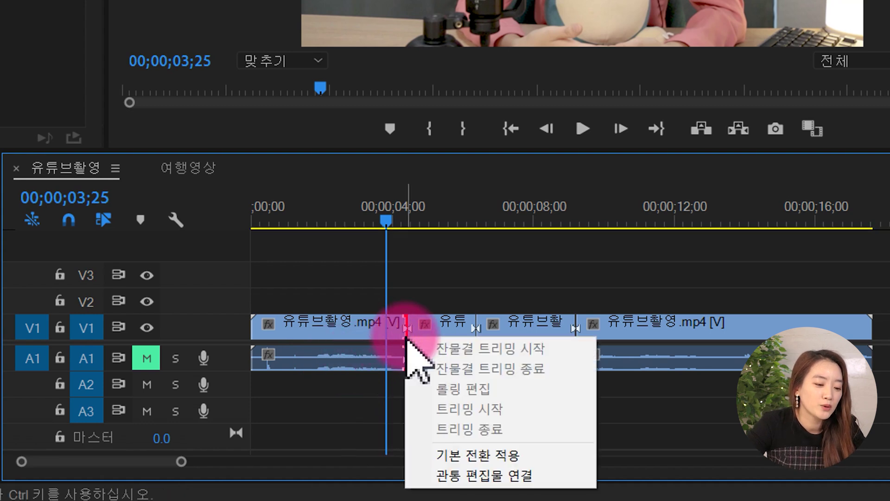
{"action": "left_click", "coordinate": [510, 475]}
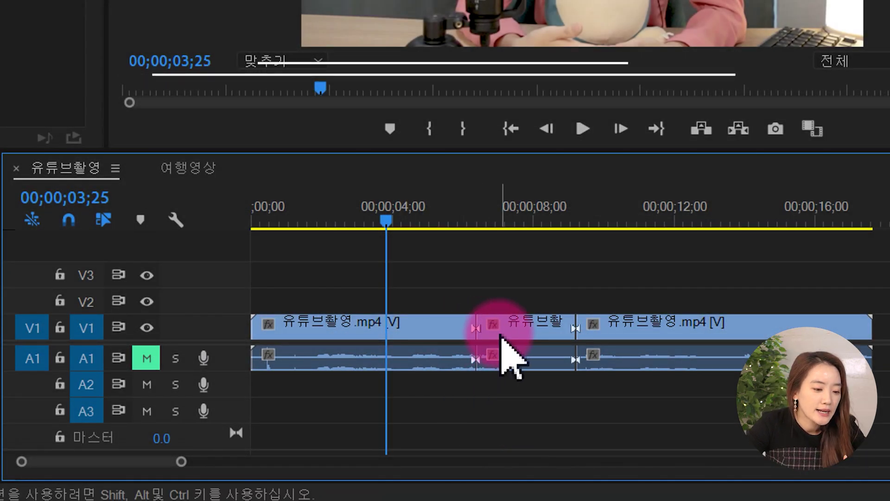
Delete the two remaining through edits so the clip is one continuous piece.
{"action": "left_click", "coordinate": [474, 336]}
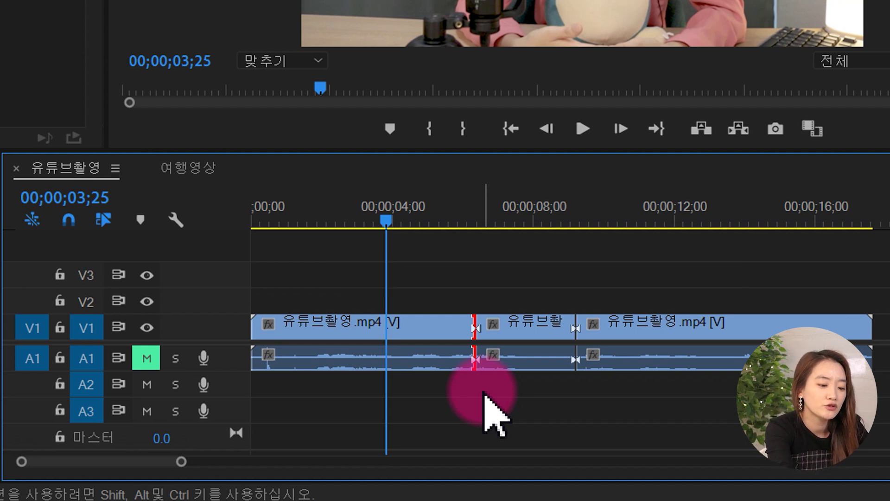
{"action": "key", "text": "Delete"}
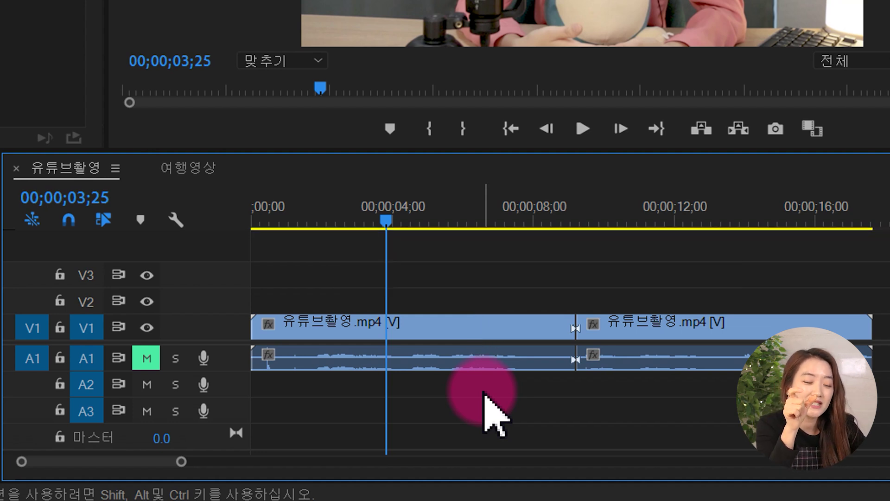
{"action": "left_click", "coordinate": [573, 330]}
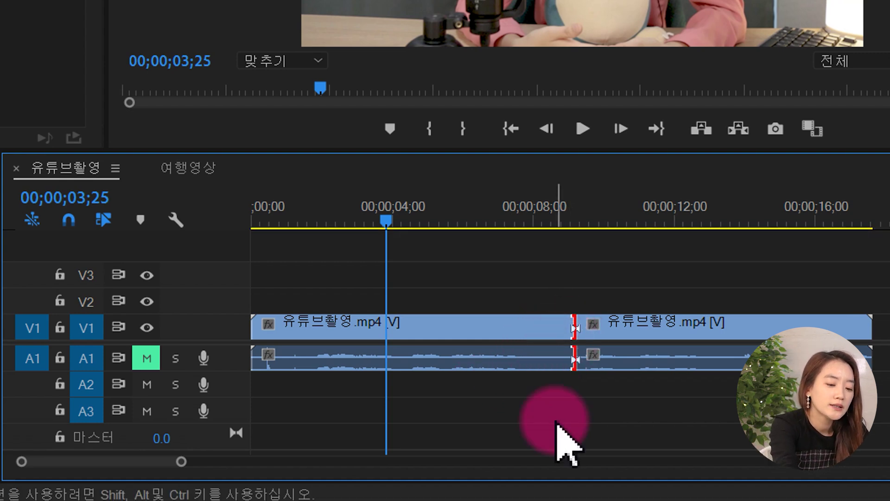
{"action": "key", "text": "Delete"}
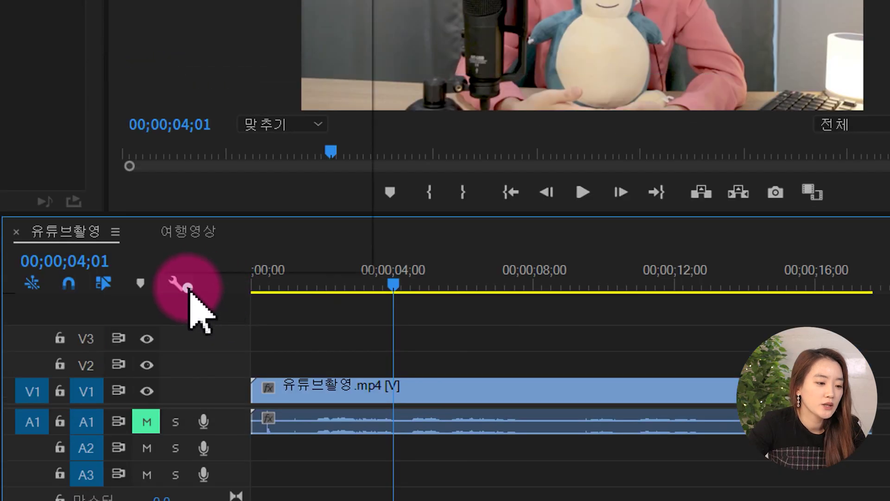
{"action": "left_click", "coordinate": [176, 284]}
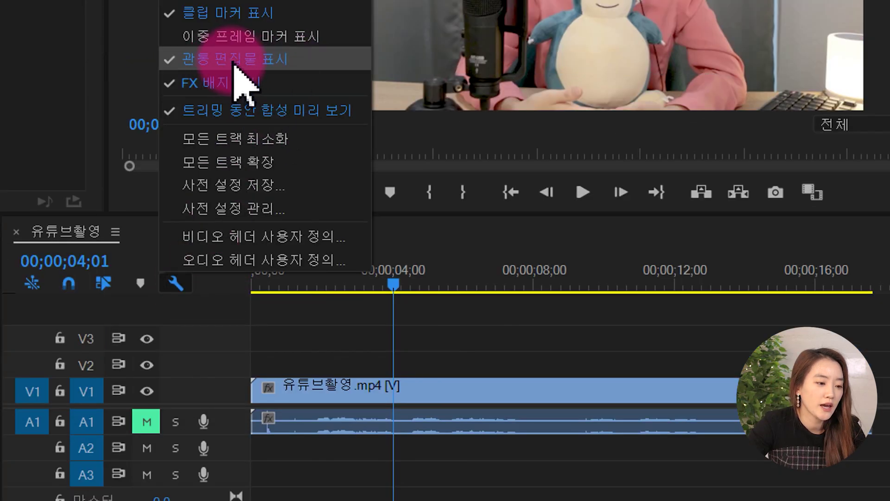
{"action": "left_click", "coordinate": [318, 312]}
{"action": "left_click", "coordinate": [347, 281]}
{"action": "key", "text": "ctrl+k"}
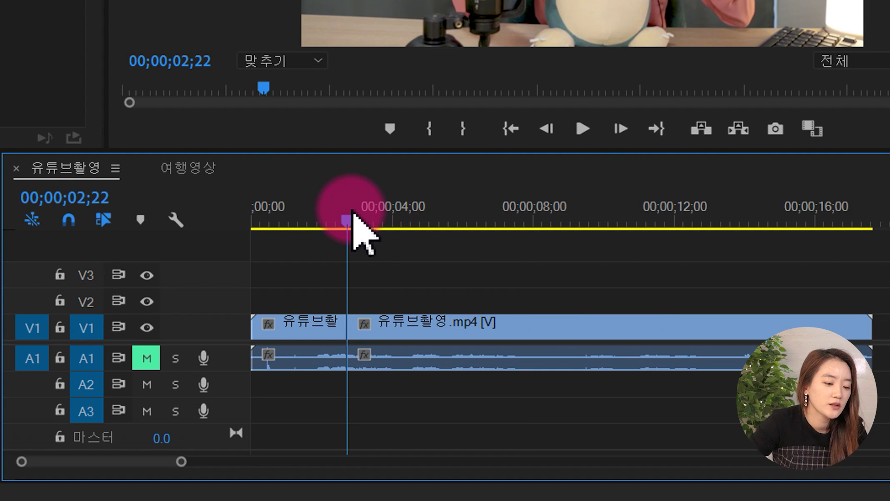
{"action": "mouse_move", "coordinate": [359, 217]}
{"action": "left_mouse_down"}
{"action": "mouse_move", "coordinate": [547, 230]}
{"action": "mouse_move", "coordinate": [395, 259]}
{"action": "left_mouse_up"}
{"action": "key", "text": "ctrl+k"}
{"action": "key", "text": "ctrl+k"}
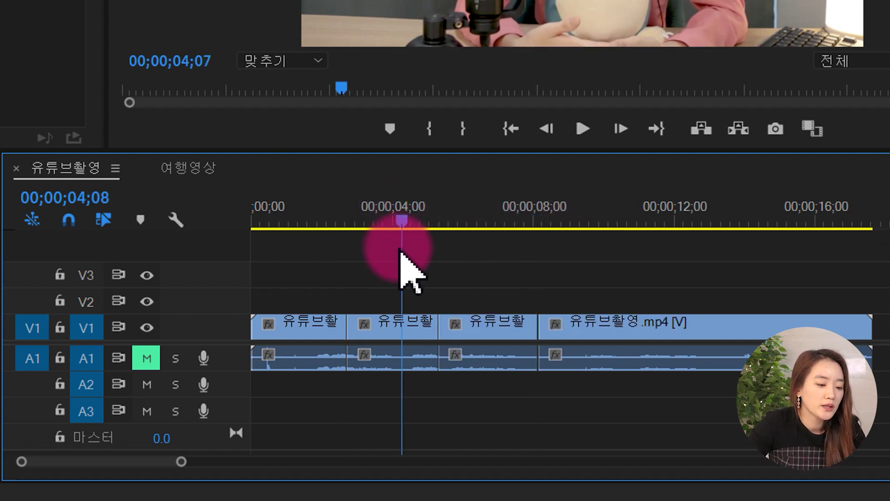
{"action": "mouse_move", "coordinate": [345, 329]}
{"action": "left_mouse_down"}
{"action": "mouse_move", "coordinate": [322, 333]}
{"action": "mouse_move", "coordinate": [371, 327]}
{"action": "left_mouse_up"}
{"action": "left_click", "coordinate": [345, 332]}
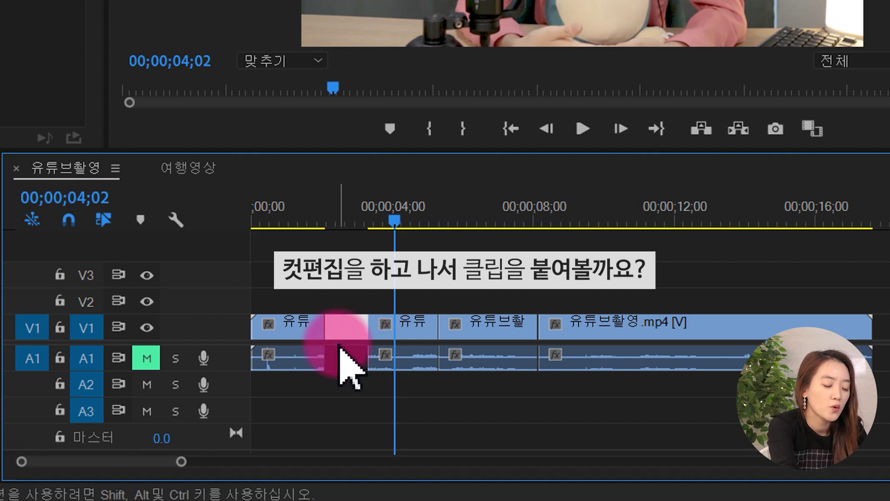
{"action": "key", "text": "Delete"}
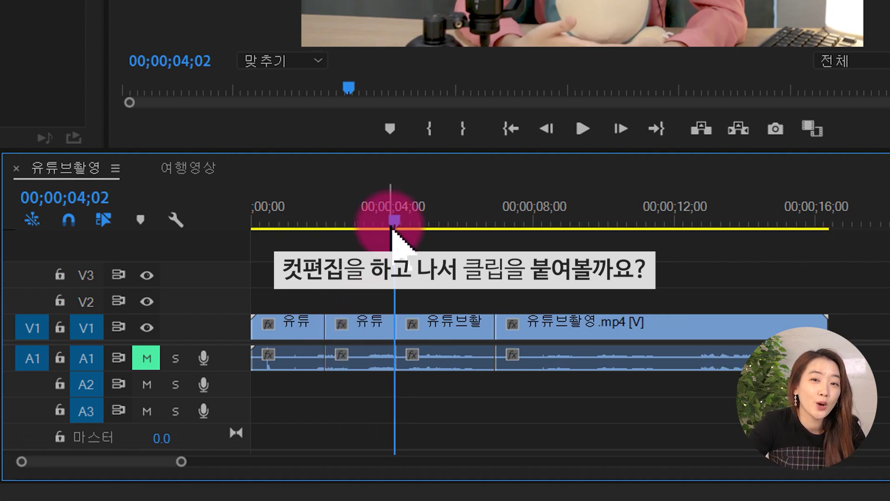
{"action": "left_click_drag", "start_coordinate": [393, 232], "coordinate": [374, 222]}
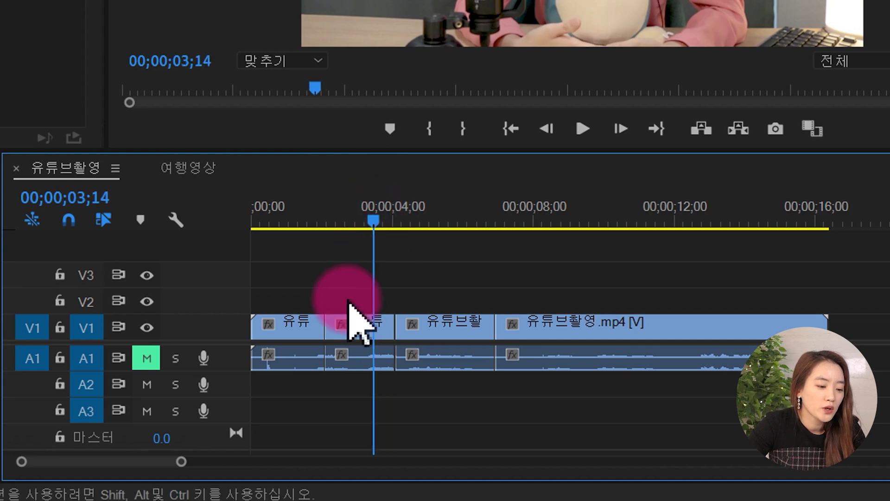
{"action": "left_click", "coordinate": [320, 325]}
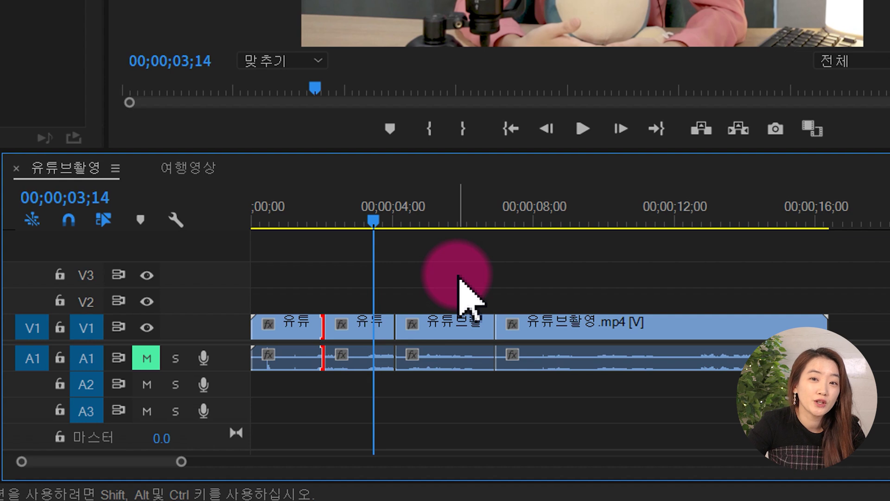
{"action": "left_click", "coordinate": [459, 277]}
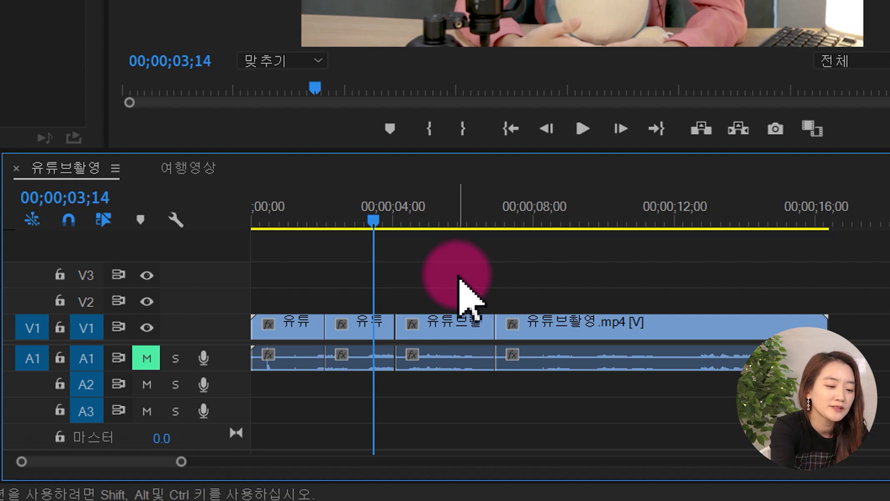
{"action": "left_click", "coordinate": [322, 324]}
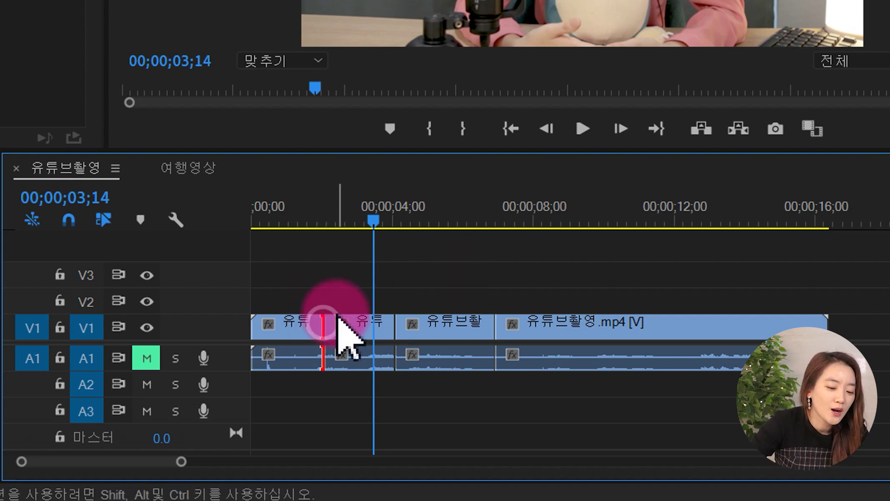
{"action": "left_click", "coordinate": [337, 320]}
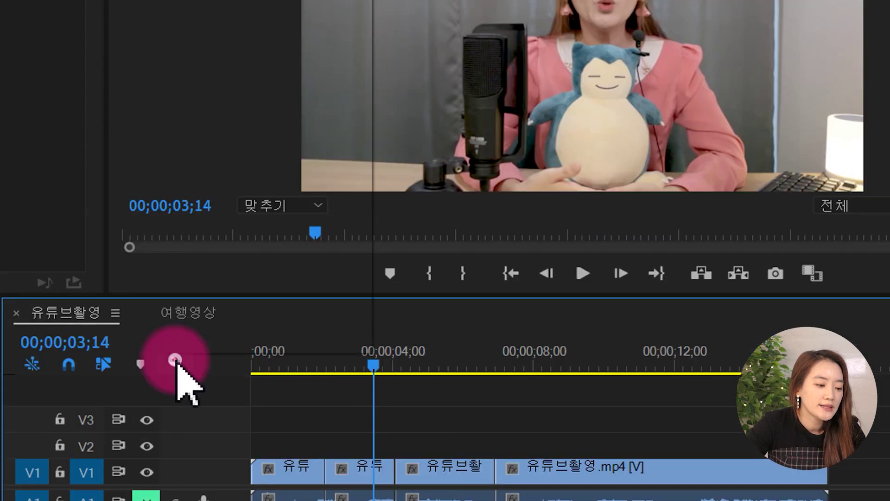
{"action": "left_click", "coordinate": [176, 366]}
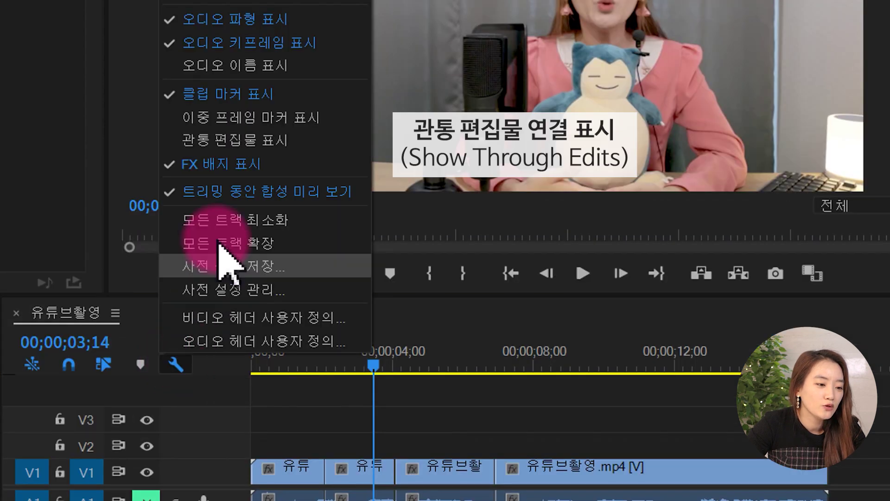
Enable Show Through Edits in the 유튜브촬영 timeline, then select and deselect clip 2.
{"action": "left_click", "coordinate": [258, 145]}
{"action": "left_click", "coordinate": [341, 354]}
{"action": "left_click", "coordinate": [329, 278]}
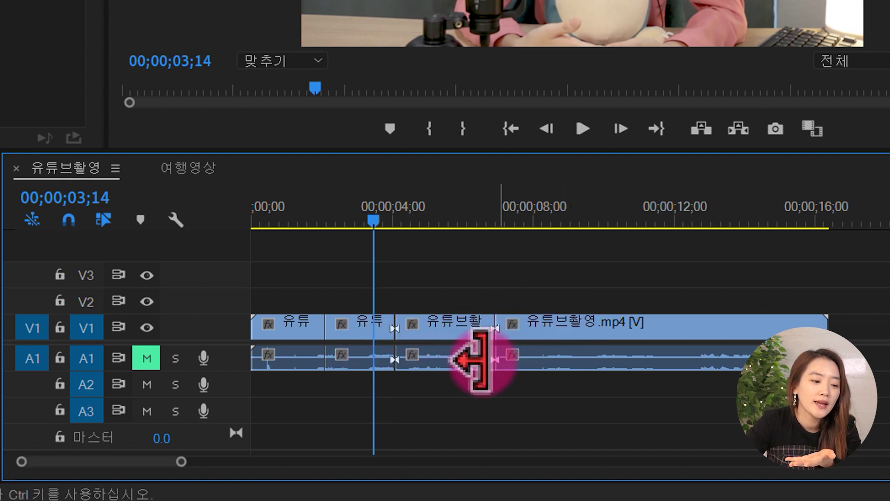
{"action": "mouse_move", "coordinate": [357, 361]}
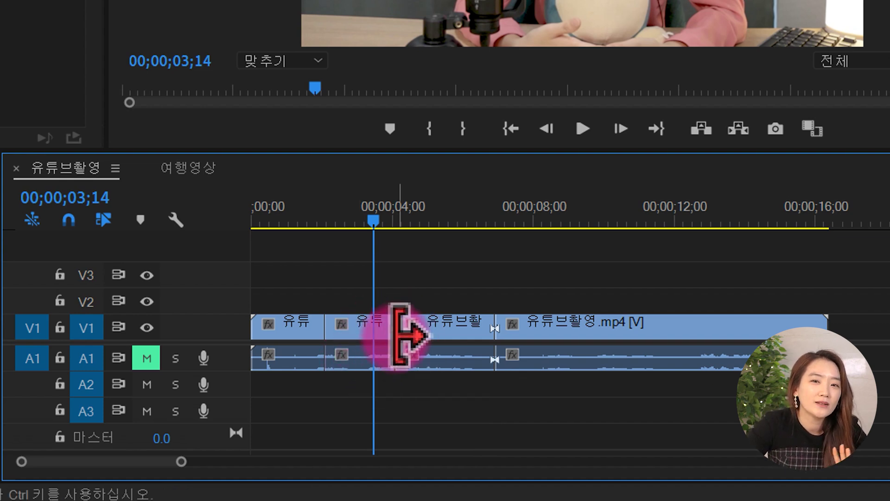
Trim clip 2 to end at the playhead and delete the resulting gap.
{"action": "left_click_drag", "start_coordinate": [397, 334], "coordinate": [374, 334]}
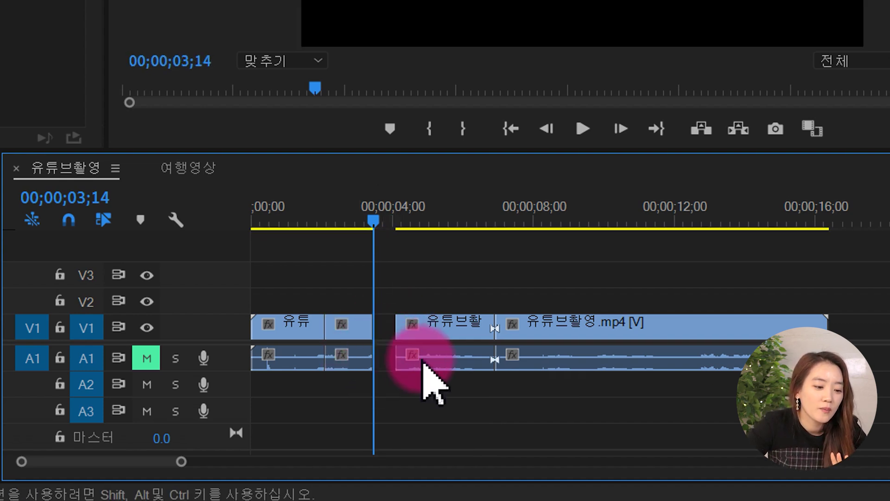
{"action": "left_click", "coordinate": [385, 330]}
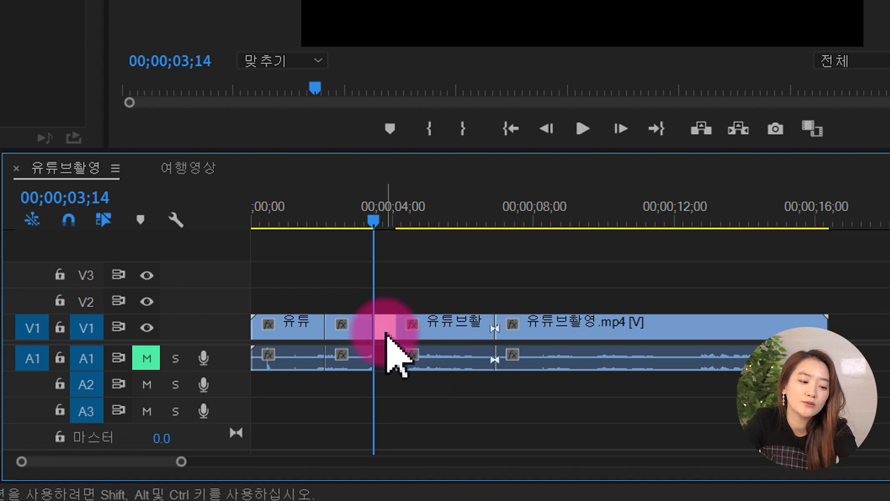
{"action": "key", "text": "Delete"}
{"action": "left_click", "coordinate": [374, 224]}
{"action": "left_click_drag", "start_coordinate": [341, 227], "coordinate": [323, 285]}
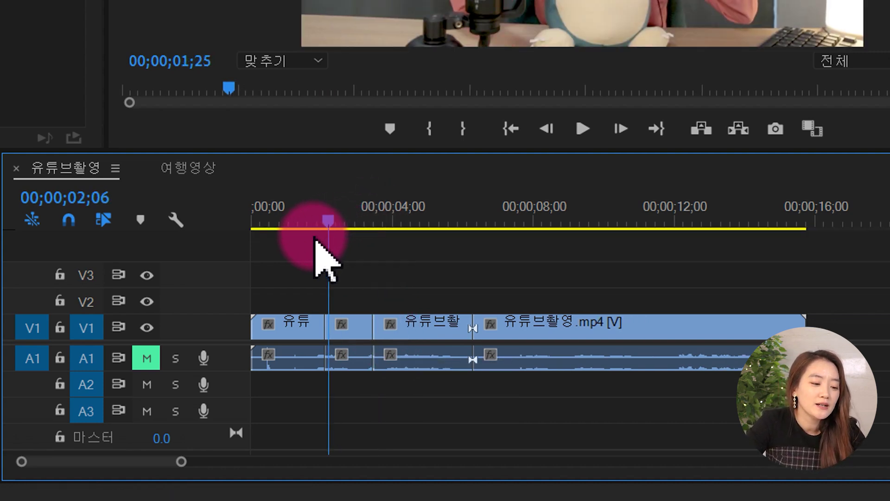
Attempt Join Through Edits on the first cut, then select the third and first clips.
{"action": "right_click", "coordinate": [325, 327]}
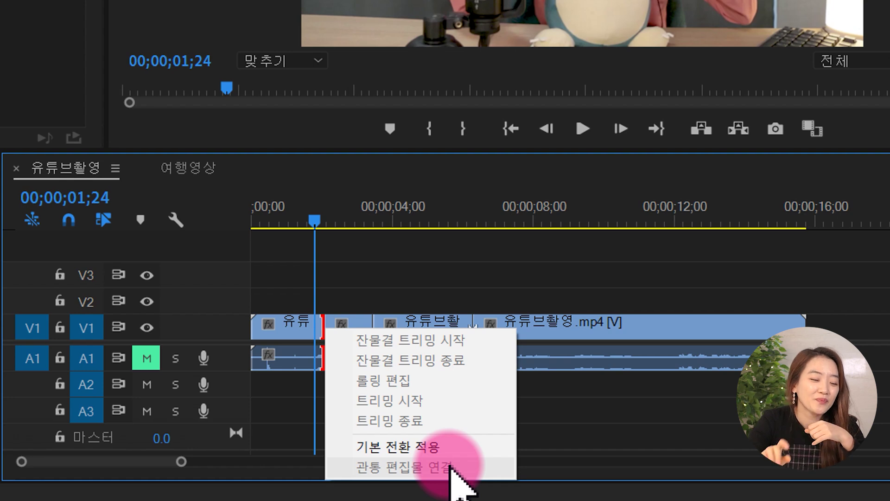
{"action": "left_click", "coordinate": [452, 468]}
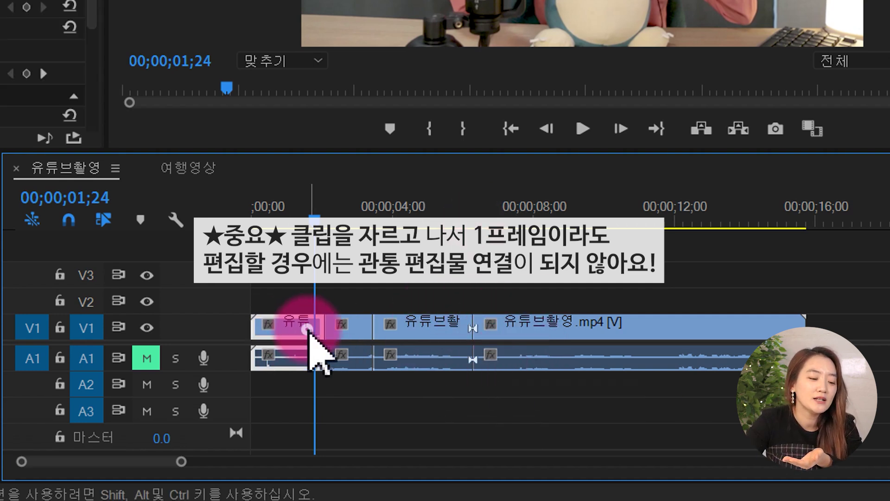
{"action": "left_click", "coordinate": [392, 323]}
{"action": "left_click", "coordinate": [310, 327]}
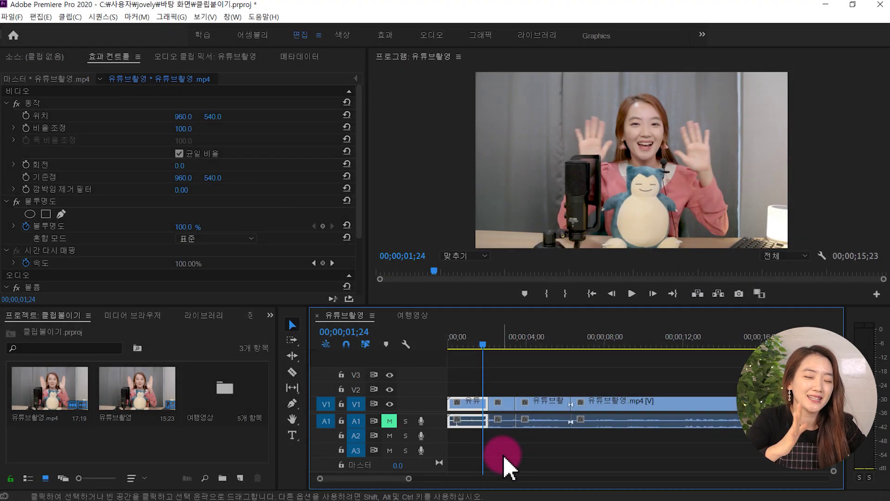
{"action": "left_click", "coordinate": [429, 316]}
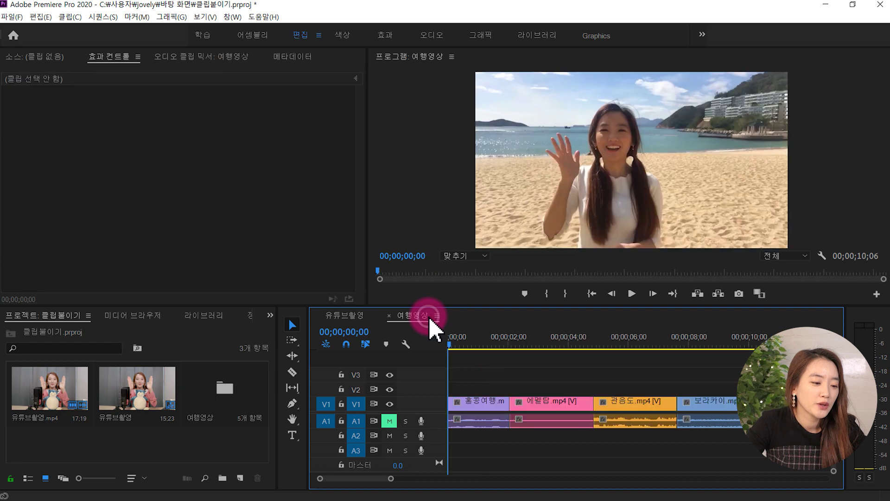
Marquee-select every 여행영상 clip and nest them as a sequence named 클립합치기.
{"action": "left_click_drag", "start_coordinate": [463, 344], "coordinate": [649, 366]}
{"action": "key", "text": "Home"}
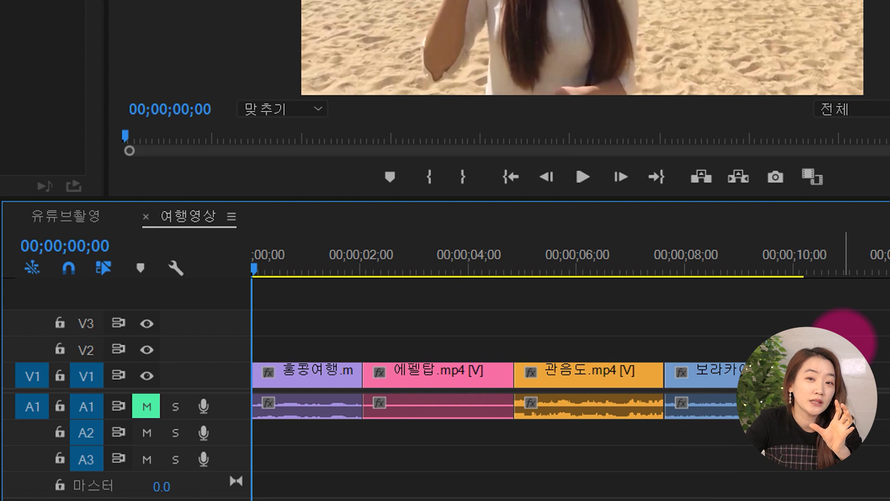
{"action": "left_click_drag", "start_coordinate": [883, 299], "coordinate": [325, 459]}
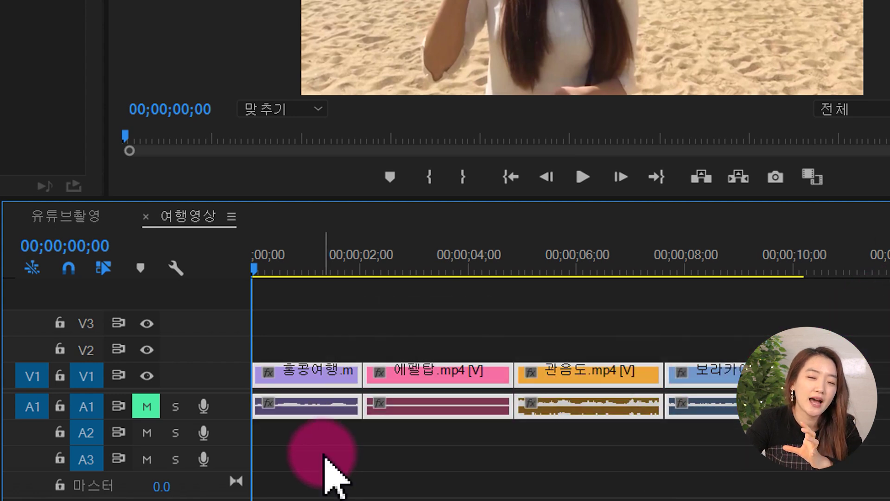
{"action": "right_click", "coordinate": [310, 383]}
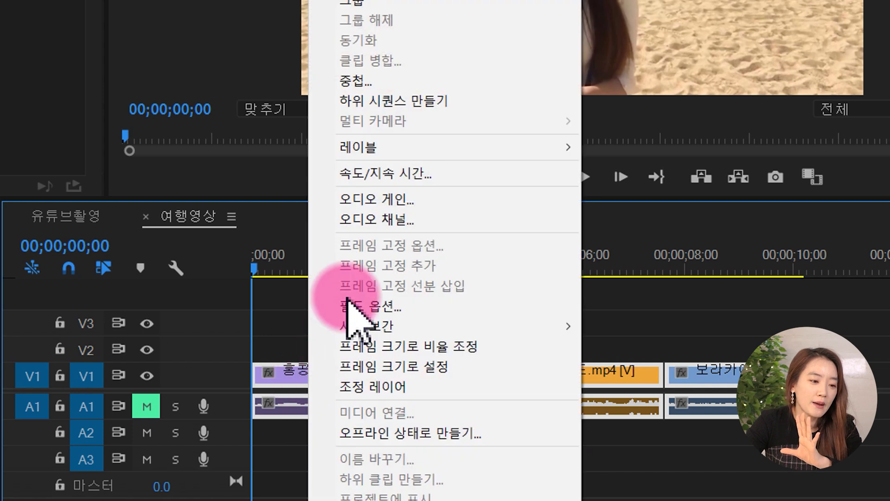
{"action": "left_click", "coordinate": [420, 81]}
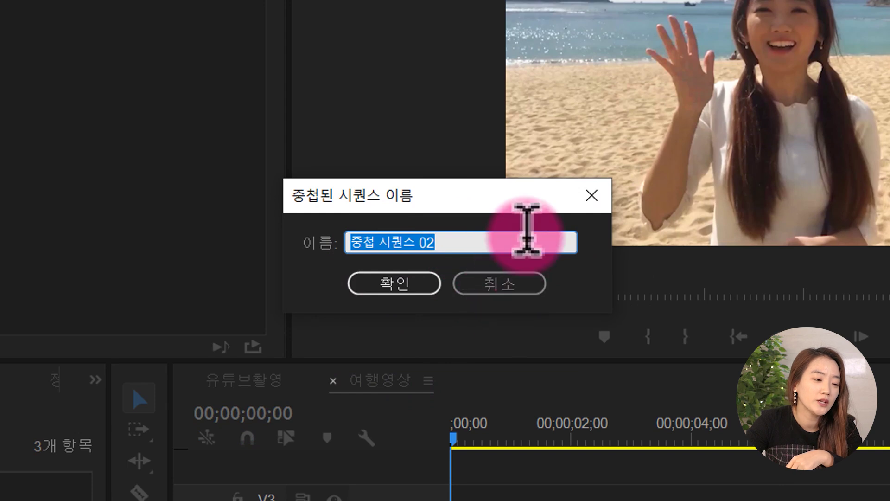
{"action": "type", "text": "클립합치기"}
{"action": "key", "text": "Return"}
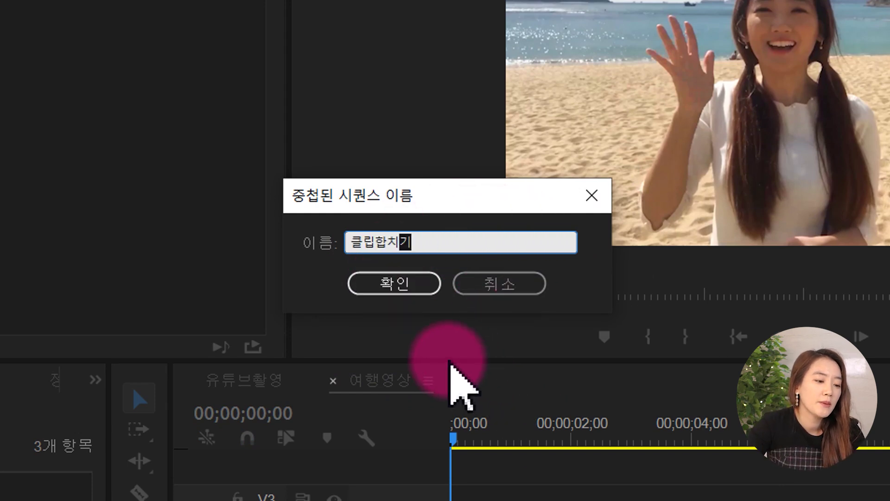
{"action": "left_click", "coordinate": [413, 284]}
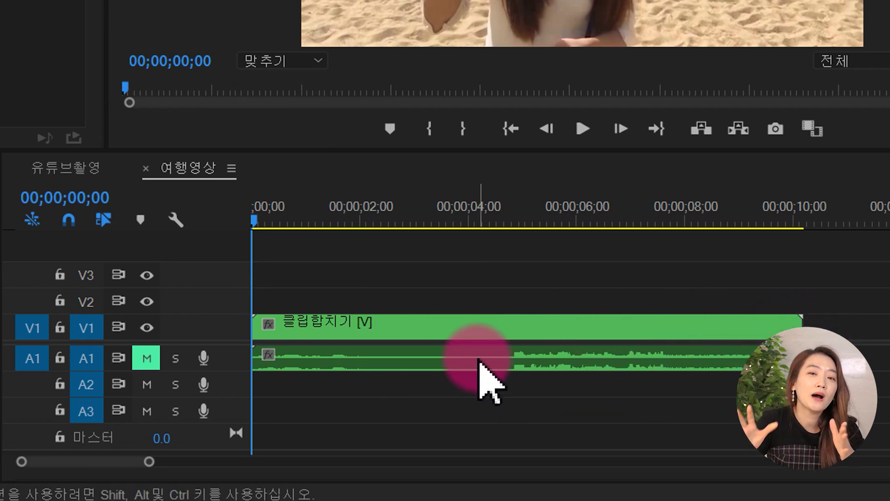
Set the nested 클립합치기 clip's Scale to 59 and Position X to 746.
{"action": "mouse_move", "coordinate": [478, 361]}
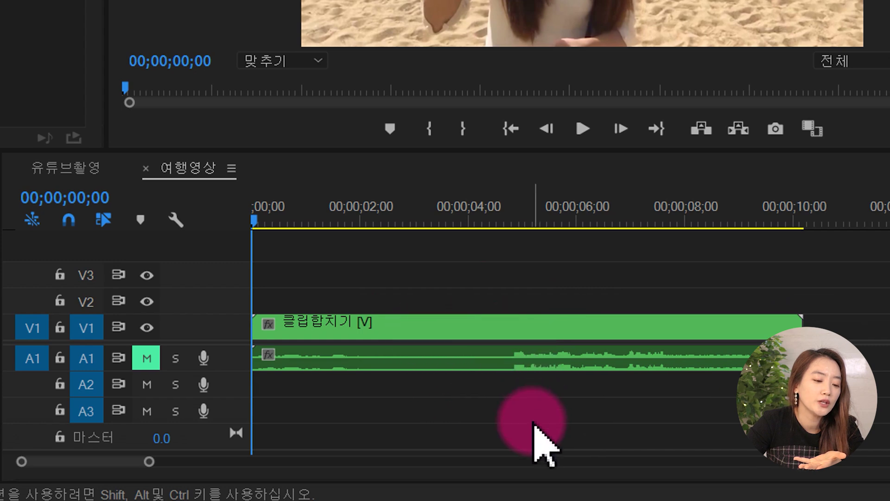
{"action": "mouse_move", "coordinate": [426, 331]}
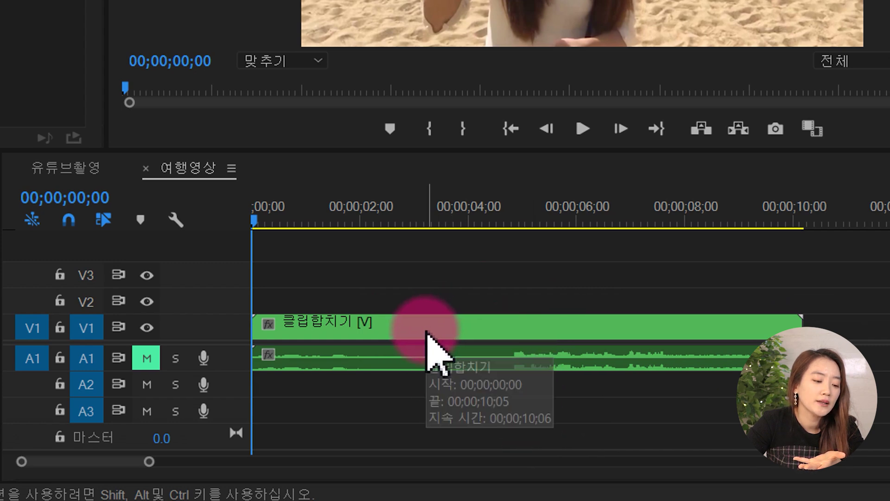
{"action": "left_click", "coordinate": [426, 331]}
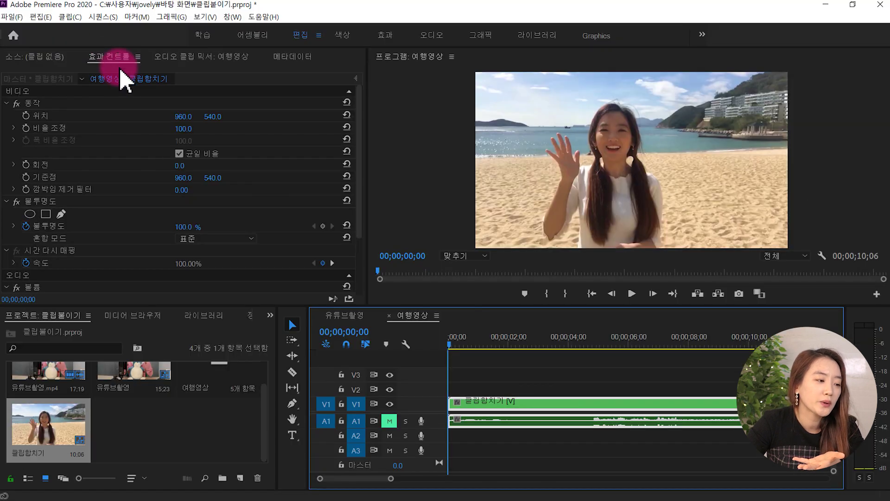
{"action": "mouse_move", "coordinate": [182, 129]}
{"action": "left_mouse_down"}
{"action": "mouse_move", "coordinate": [164, 128]}
{"action": "mouse_move", "coordinate": [196, 129]}
{"action": "mouse_move", "coordinate": [95, 117]}
{"action": "left_mouse_up"}
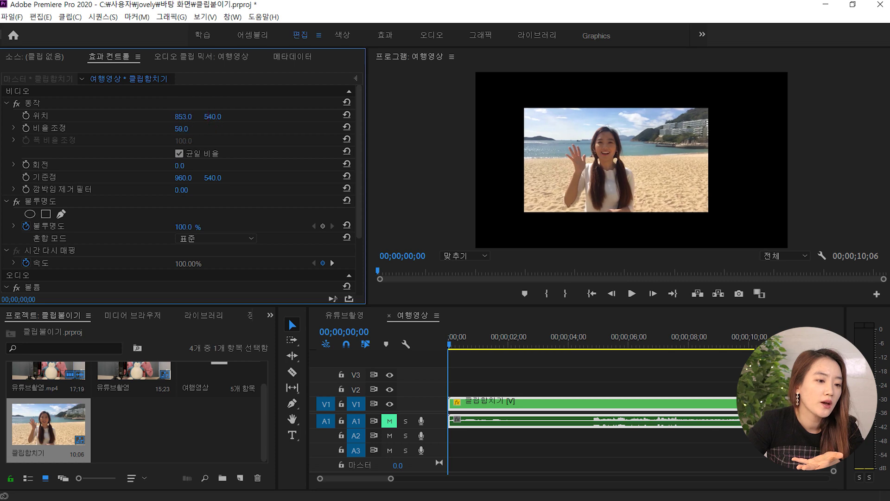
{"action": "left_click_drag", "start_coordinate": [469, 358], "coordinate": [658, 366]}
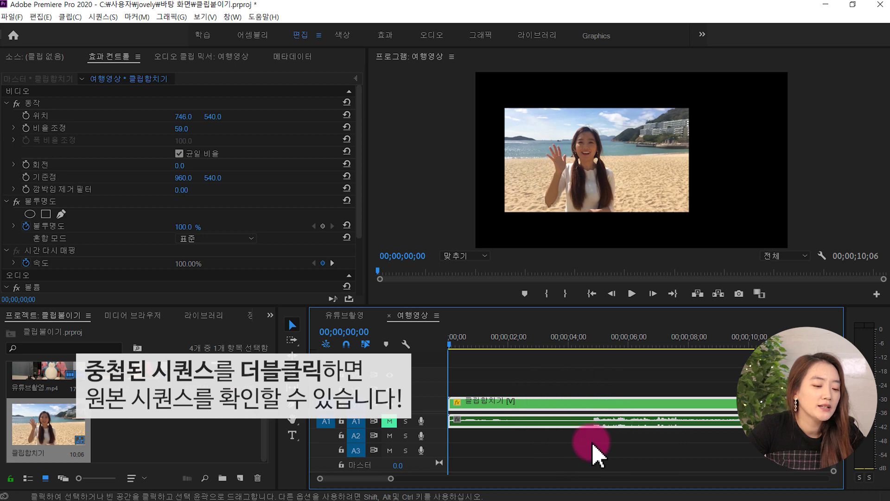
Open the 클립합치기 nested sequence, scrub through its original clips, and return to 여행영상.
{"action": "double_click", "coordinate": [535, 404]}
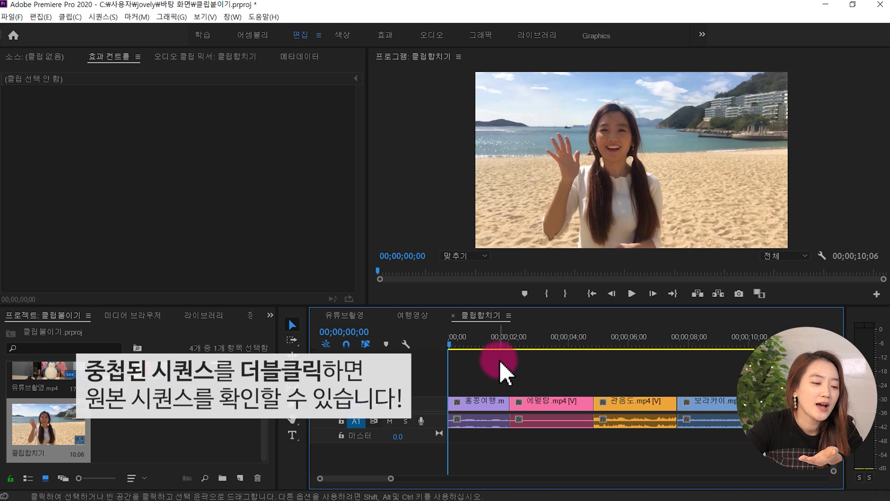
{"action": "left_click_drag", "start_coordinate": [459, 346], "coordinate": [541, 351]}
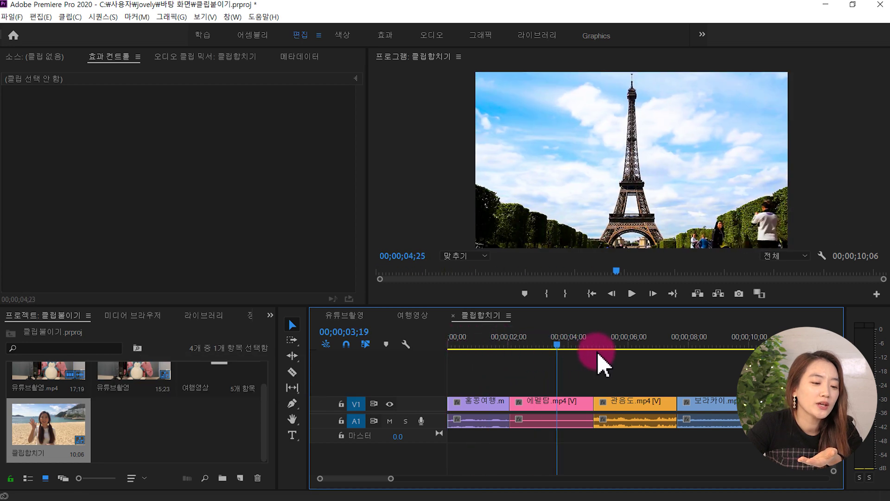
{"action": "mouse_move", "coordinate": [541, 351]}
{"action": "left_mouse_down"}
{"action": "mouse_move", "coordinate": [699, 363]}
{"action": "mouse_move", "coordinate": [468, 334]}
{"action": "left_mouse_up"}
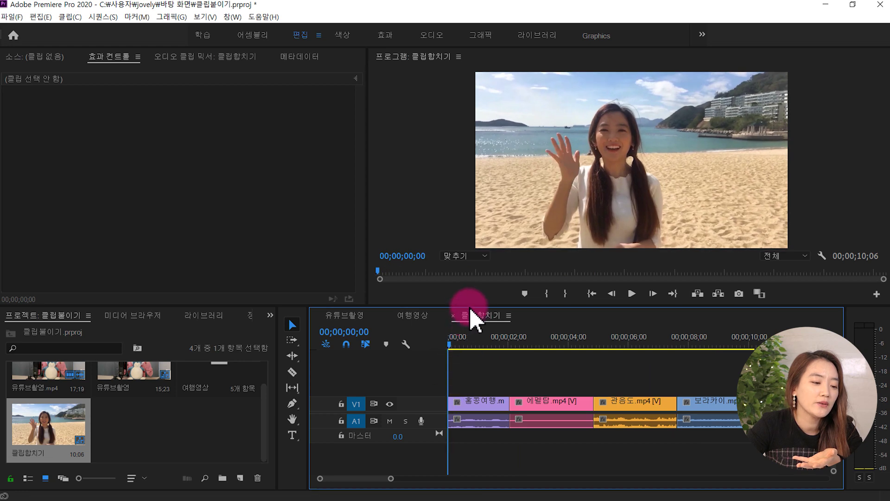
{"action": "left_click", "coordinate": [420, 315]}
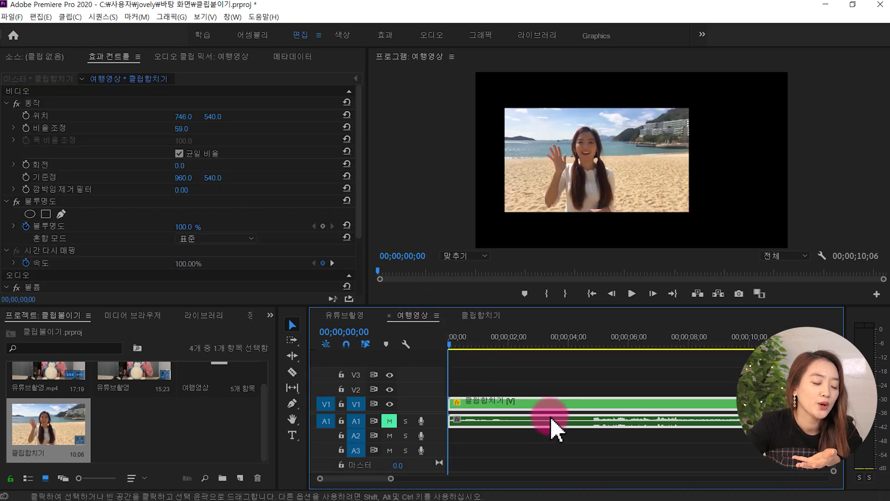
Select the green nested clip and view its Motion settings.
{"action": "left_click", "coordinate": [540, 440]}
{"action": "left_click", "coordinate": [533, 402]}
{"action": "left_click", "coordinate": [492, 362]}
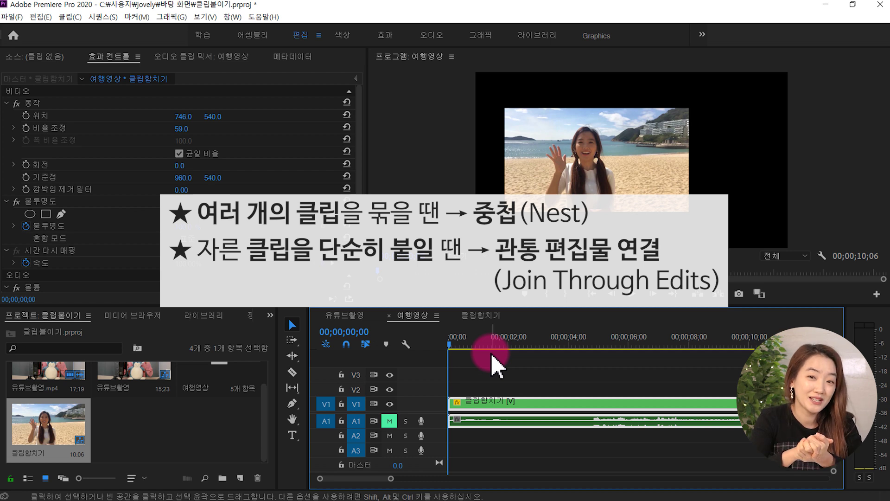
Switch to the 유튜브촬영 sequence, deselect everything, then select its cut clip pieces.
{"action": "left_click", "coordinate": [345, 316]}
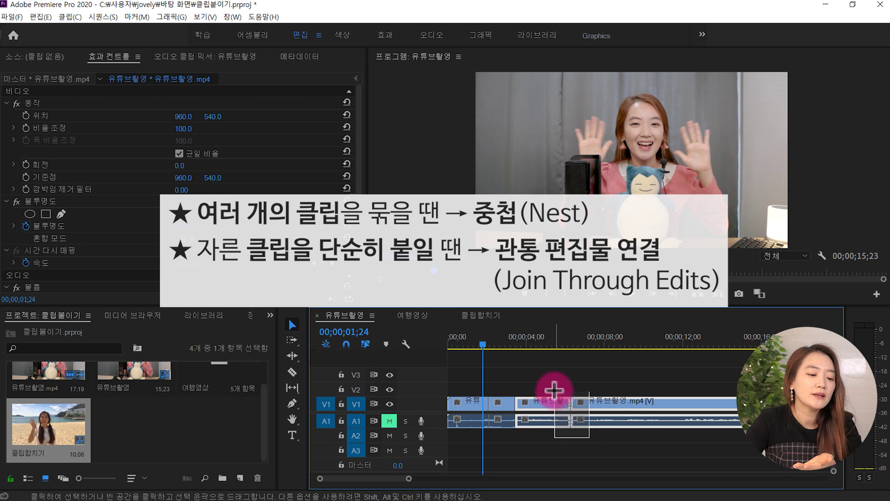
{"action": "left_click", "coordinate": [585, 380]}
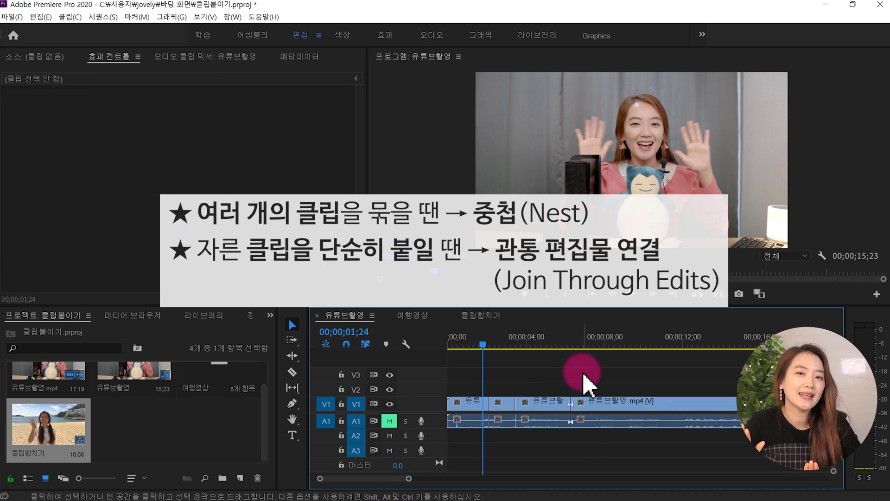
{"action": "left_click", "coordinate": [572, 419]}
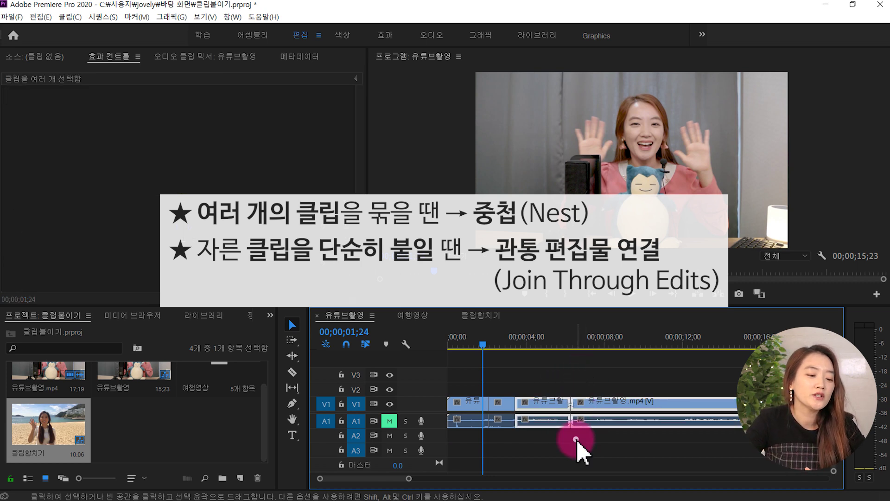
{"action": "left_click", "coordinate": [577, 433]}
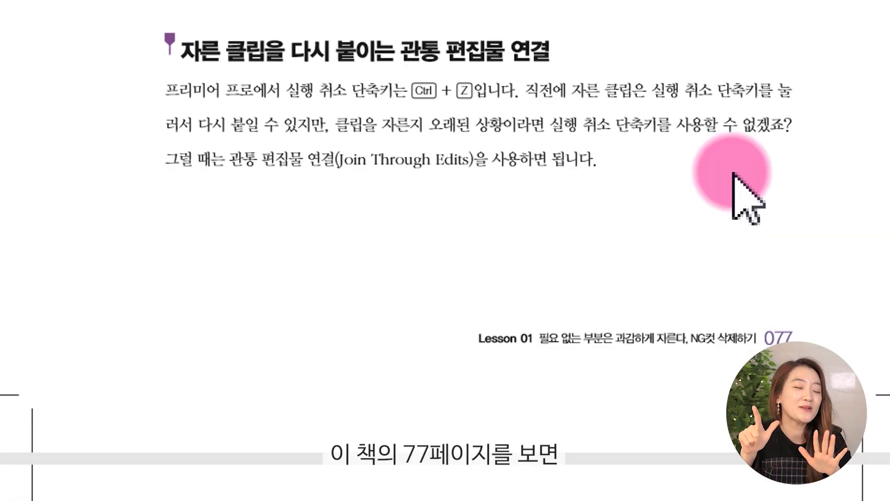
{"action": "left_click_drag", "start_coordinate": [181, 51], "coordinate": [559, 54]}
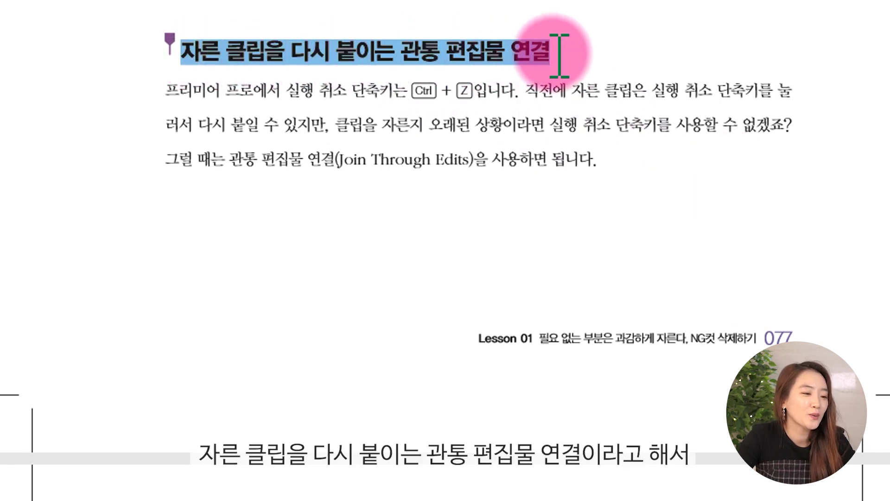
{"action": "left_click", "coordinate": [615, 48]}
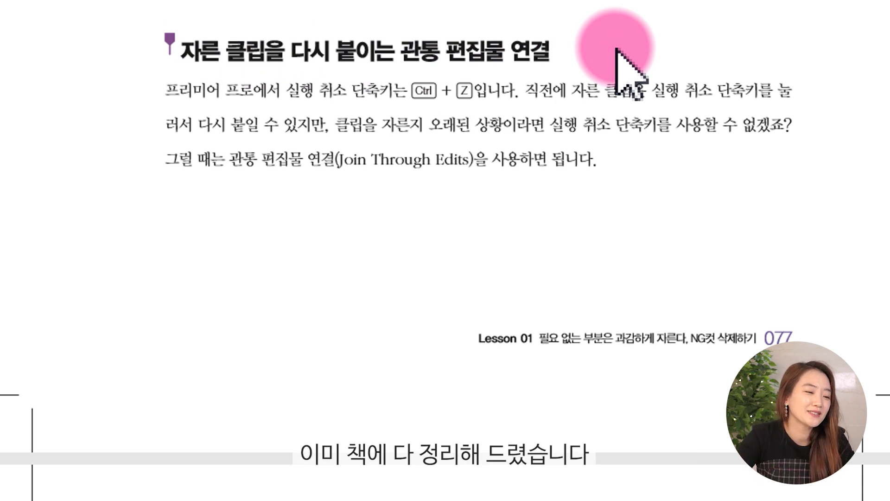
{"action": "scroll", "coordinate": [599, 237], "scroll_direction": "down", "scroll_amount": 2}
{"action": "scroll", "coordinate": [598, 229], "scroll_direction": "down", "scroll_amount": 5}
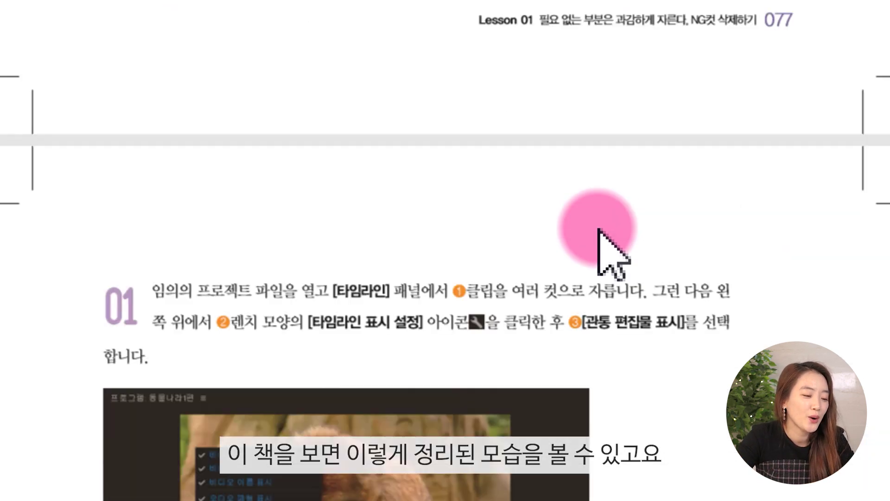
{"action": "scroll", "coordinate": [598, 231], "scroll_direction": "down", "scroll_amount": 7}
{"action": "scroll", "coordinate": [598, 235], "scroll_direction": "down", "scroll_amount": 5}
{"action": "scroll", "coordinate": [599, 232], "scroll_direction": "down", "scroll_amount": 7}
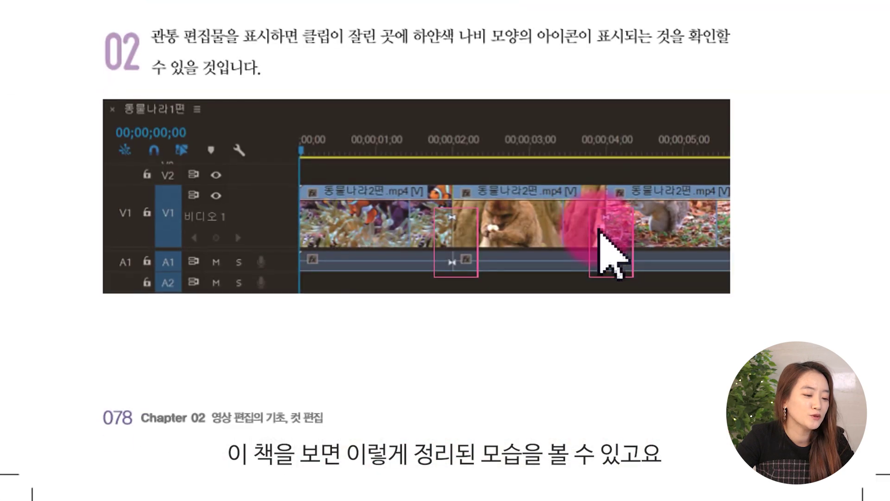
{"action": "scroll", "coordinate": [598, 234], "scroll_direction": "down", "scroll_amount": 8}
{"action": "scroll", "coordinate": [599, 236], "scroll_direction": "down", "scroll_amount": 8}
{"action": "scroll", "coordinate": [599, 236], "scroll_direction": "down", "scroll_amount": 8}
{"action": "scroll", "coordinate": [597, 234], "scroll_direction": "down", "scroll_amount": 5}
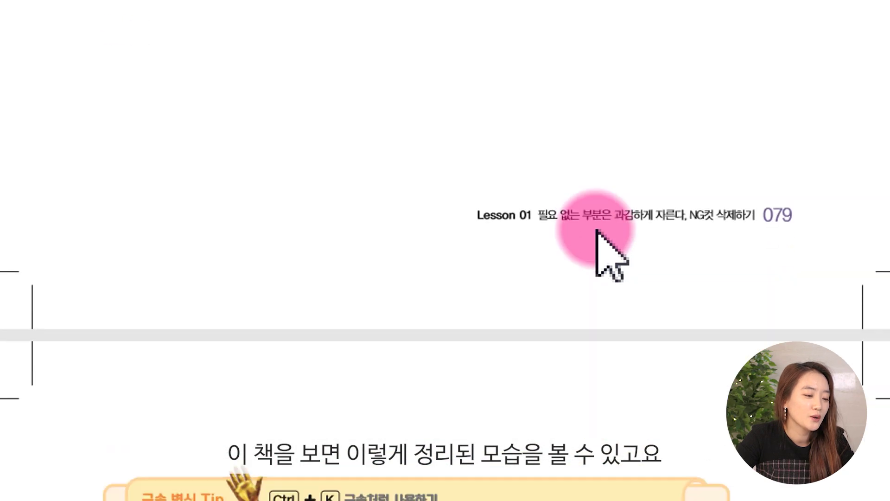
{"action": "scroll", "coordinate": [596, 234], "scroll_direction": "down", "scroll_amount": 4}
{"action": "scroll", "coordinate": [596, 243], "scroll_direction": "down", "scroll_amount": 2}
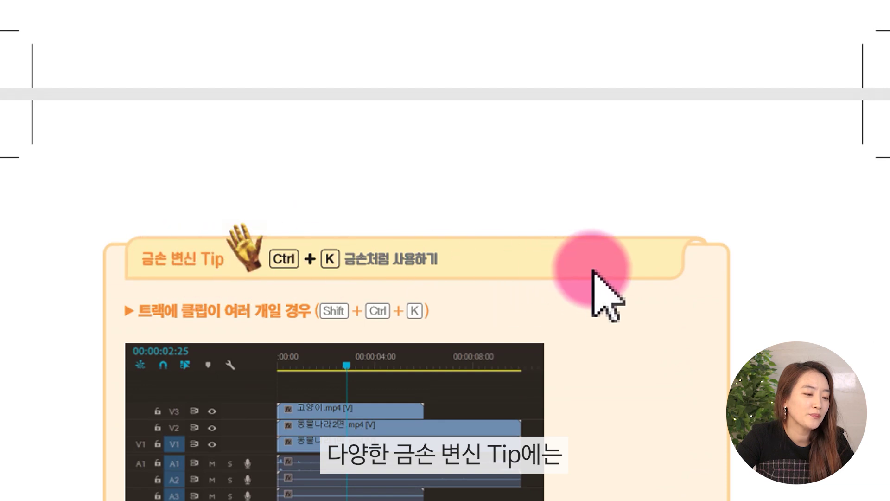
{"action": "scroll", "coordinate": [603, 274], "scroll_direction": "down", "scroll_amount": 3}
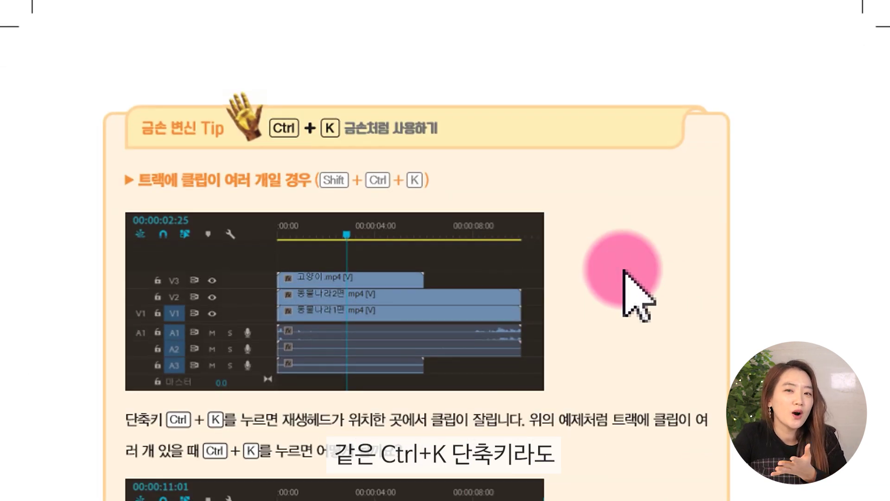
{"action": "scroll", "coordinate": [624, 272], "scroll_direction": "down", "scroll_amount": 3}
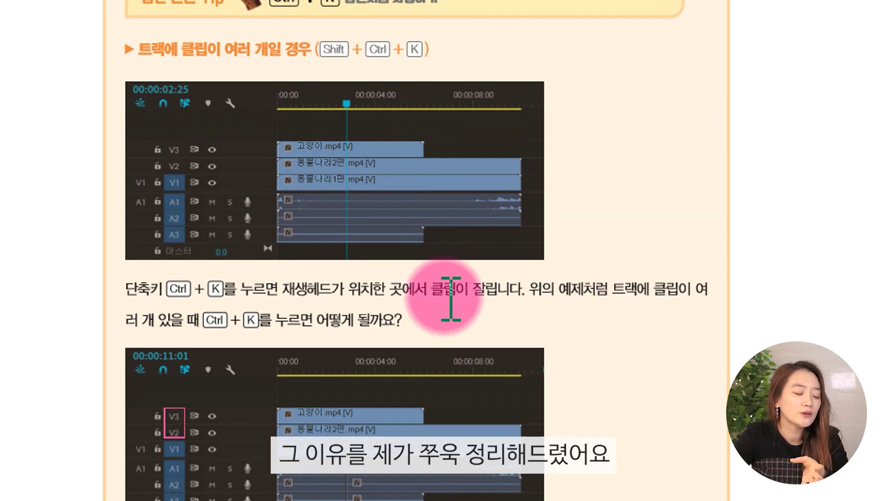
{"action": "scroll", "coordinate": [453, 301], "scroll_direction": "down", "scroll_amount": 2}
{"action": "scroll", "coordinate": [452, 299], "scroll_direction": "down", "scroll_amount": 5}
{"action": "scroll", "coordinate": [452, 299], "scroll_direction": "down", "scroll_amount": 5}
{"action": "scroll", "coordinate": [453, 301], "scroll_direction": "down", "scroll_amount": 7}
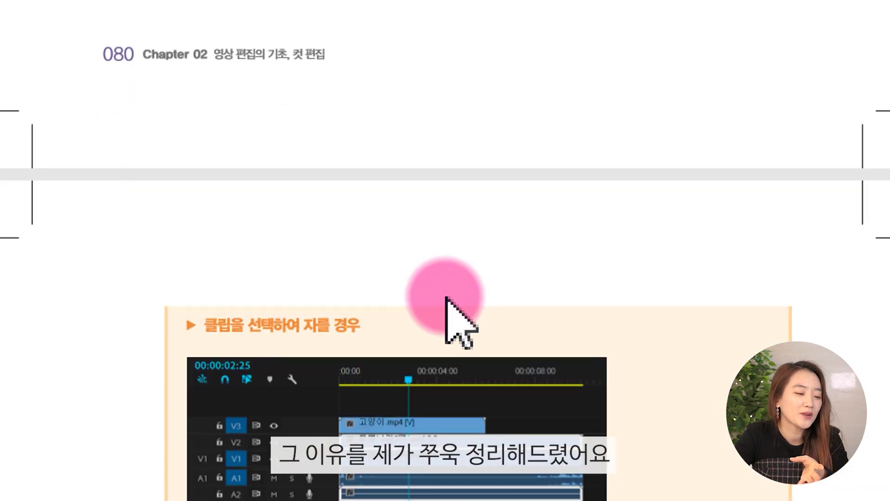
{"action": "scroll", "coordinate": [457, 321], "scroll_direction": "down", "scroll_amount": 6}
{"action": "scroll", "coordinate": [457, 272], "scroll_direction": "down", "scroll_amount": 4}
{"action": "scroll", "coordinate": [446, 299], "scroll_direction": "down", "scroll_amount": 2}
{"action": "scroll", "coordinate": [446, 299], "scroll_direction": "up", "scroll_amount": 3}
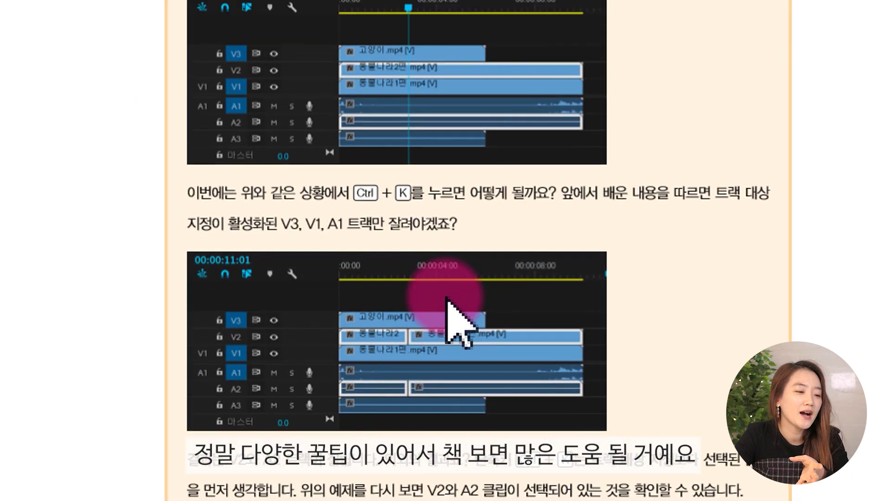
{"action": "scroll", "coordinate": [446, 299], "scroll_direction": "up", "scroll_amount": 7}
{"action": "scroll", "coordinate": [446, 299], "scroll_direction": "up", "scroll_amount": 6}
{"action": "scroll", "coordinate": [446, 299], "scroll_direction": "up", "scroll_amount": 10}
{"action": "scroll", "coordinate": [446, 299], "scroll_direction": "up", "scroll_amount": 10}
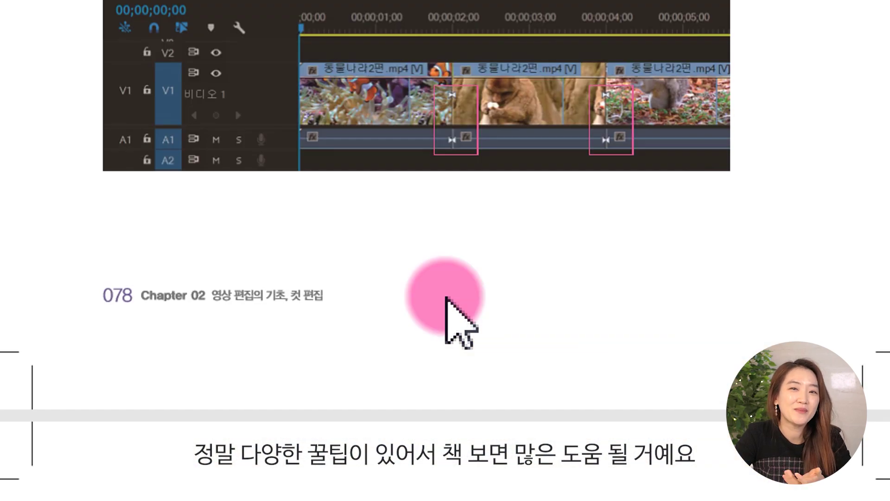
{"action": "scroll", "coordinate": [447, 298], "scroll_direction": "up", "scroll_amount": 6}
{"action": "scroll", "coordinate": [447, 299], "scroll_direction": "up", "scroll_amount": 8}
{"action": "scroll", "coordinate": [453, 288], "scroll_direction": "up", "scroll_amount": 8}
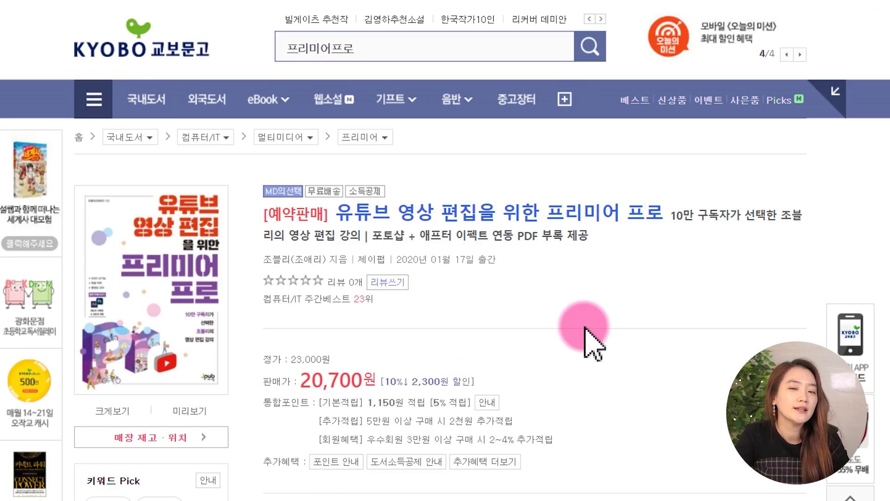
Open the Premiere Pro book's preview viewer and page through the contents and preface.
{"action": "left_click", "coordinate": [200, 409]}
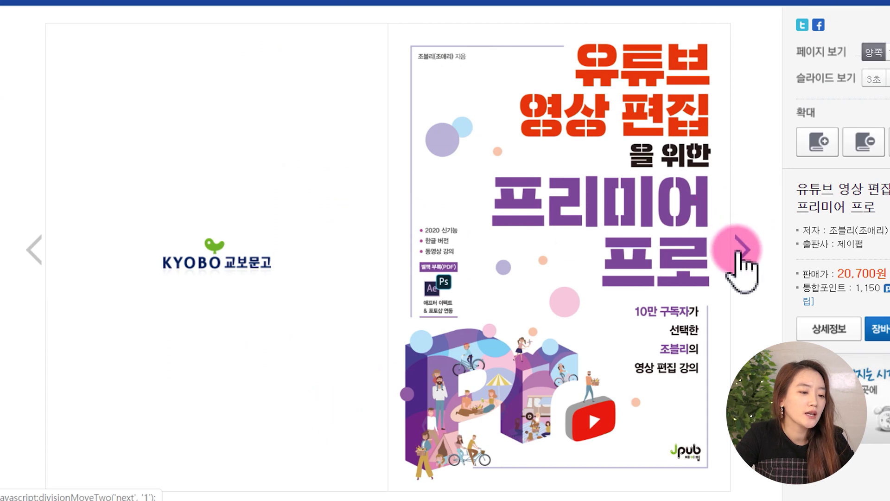
{"action": "left_click", "coordinate": [741, 253]}
{"action": "left_click", "coordinate": [741, 253]}
{"action": "left_click", "coordinate": [740, 253]}
{"action": "left_click", "coordinate": [741, 252]}
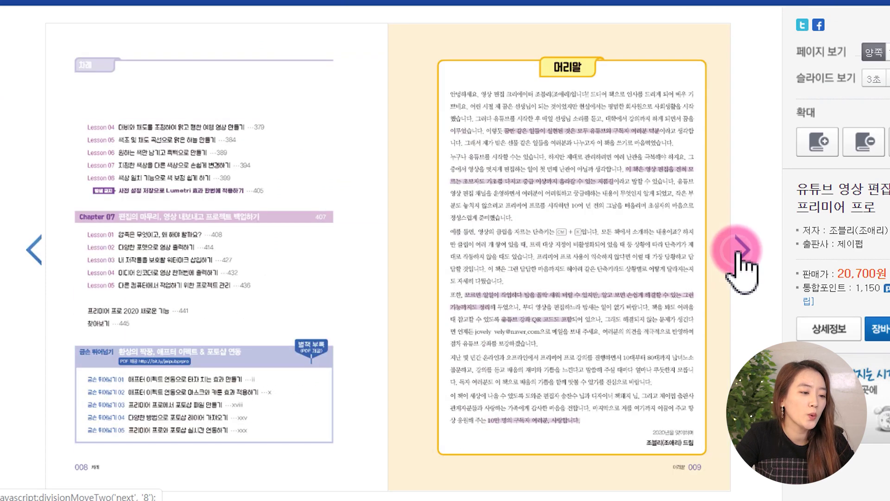
{"action": "left_click", "coordinate": [740, 252]}
Keep flipping forward through the spreads to reach the later chapters.
{"action": "left_click", "coordinate": [738, 251]}
{"action": "left_click", "coordinate": [738, 251]}
{"action": "left_click", "coordinate": [739, 251]}
{"action": "left_click", "coordinate": [738, 250]}
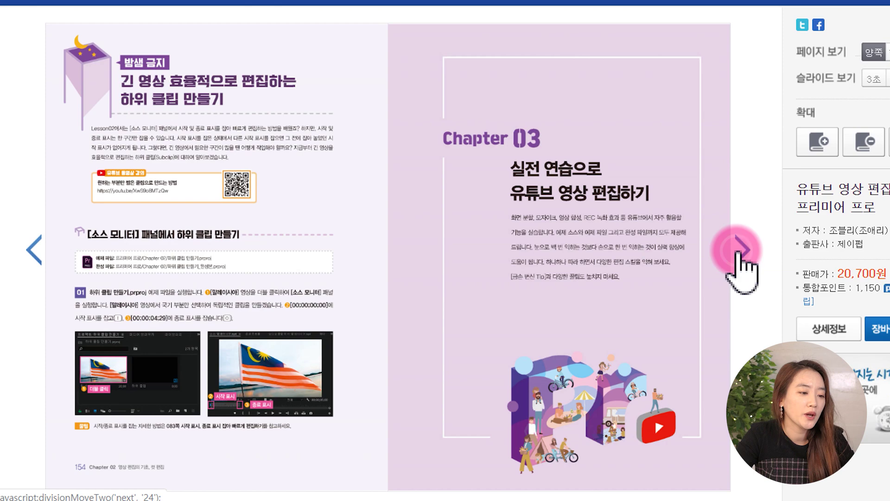
{"action": "left_click", "coordinate": [738, 251]}
{"action": "left_click", "coordinate": [738, 251]}
{"action": "left_click", "coordinate": [739, 251]}
{"action": "left_click", "coordinate": [738, 251]}
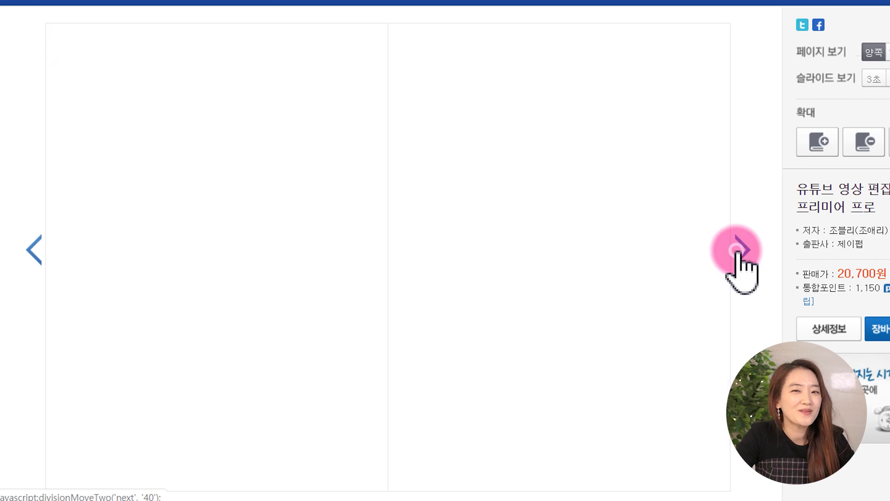